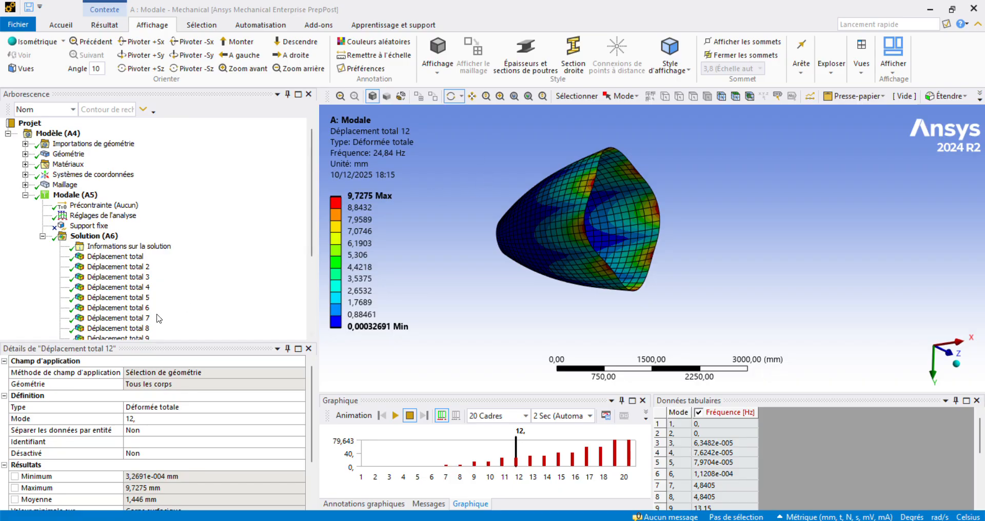
Step: Display the Déplacement total 5 mode shape result of the existing modal analysis
{"action": "left_click", "coordinate": [134, 298]}
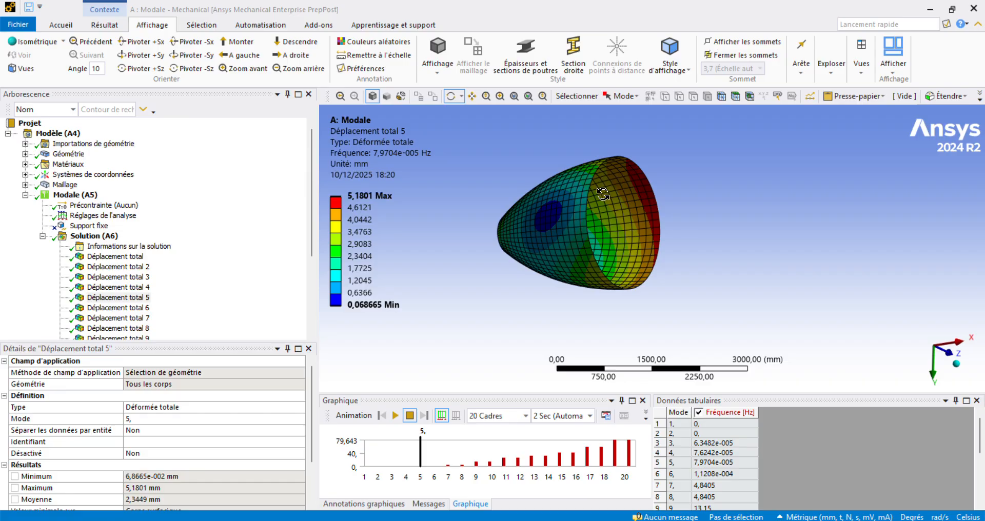
Step: Switch to Workbench and add a Géométrie component system linked to the geometry of the existing Modale system
{"action": "key", "text": "alt+Tab"}
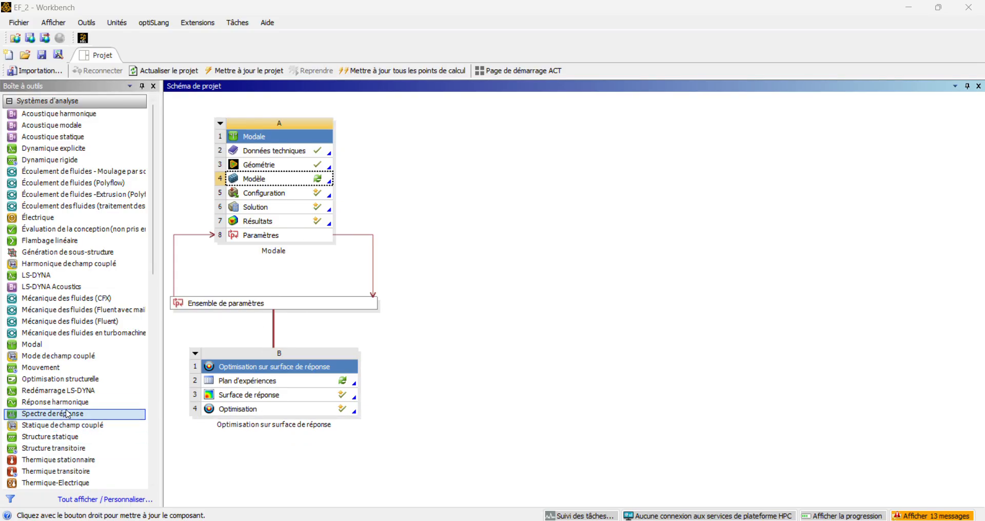
{"action": "scroll", "coordinate": [87, 429], "scroll_direction": "down", "scroll_amount": 5}
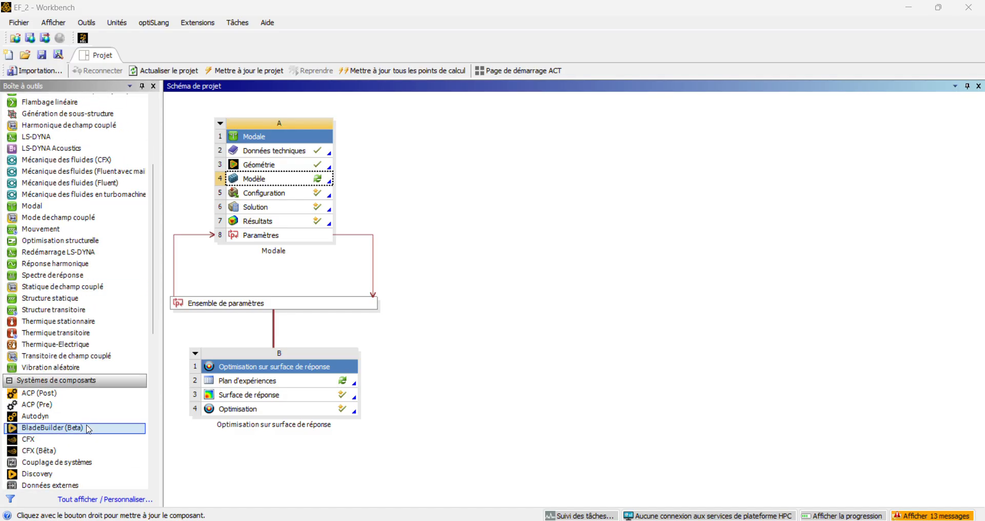
{"action": "scroll", "coordinate": [88, 429], "scroll_direction": "down", "scroll_amount": 1}
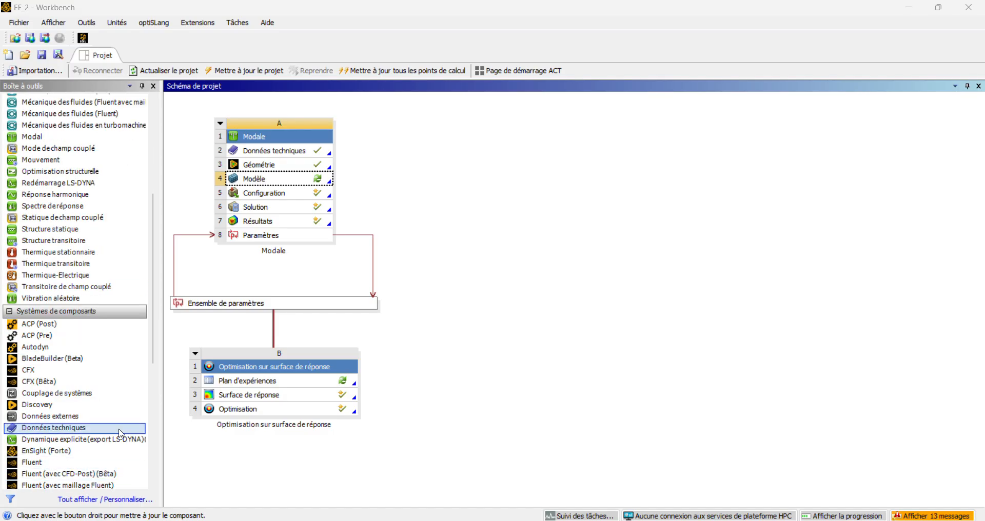
{"action": "scroll", "coordinate": [120, 434], "scroll_direction": "down", "scroll_amount": 1}
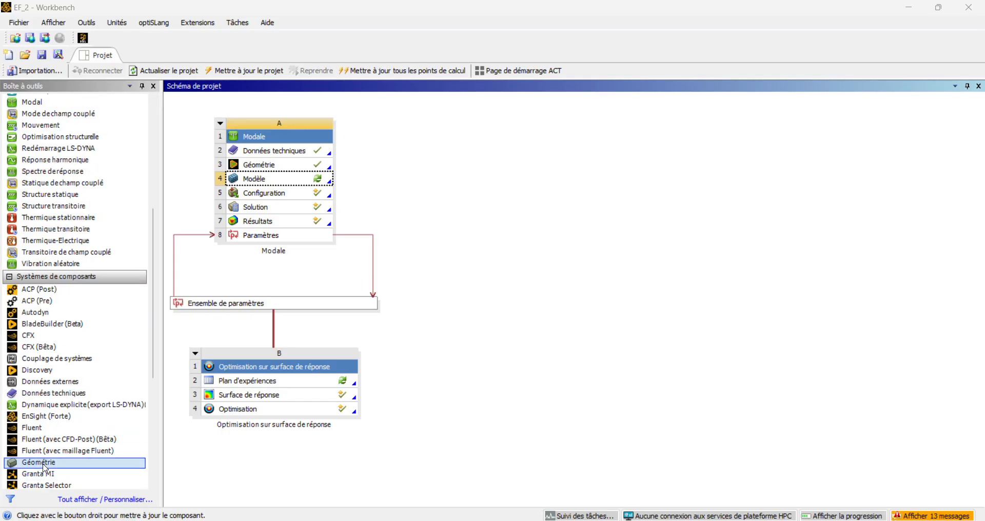
{"action": "left_click_drag", "start_coordinate": [51, 463], "coordinate": [304, 167]}
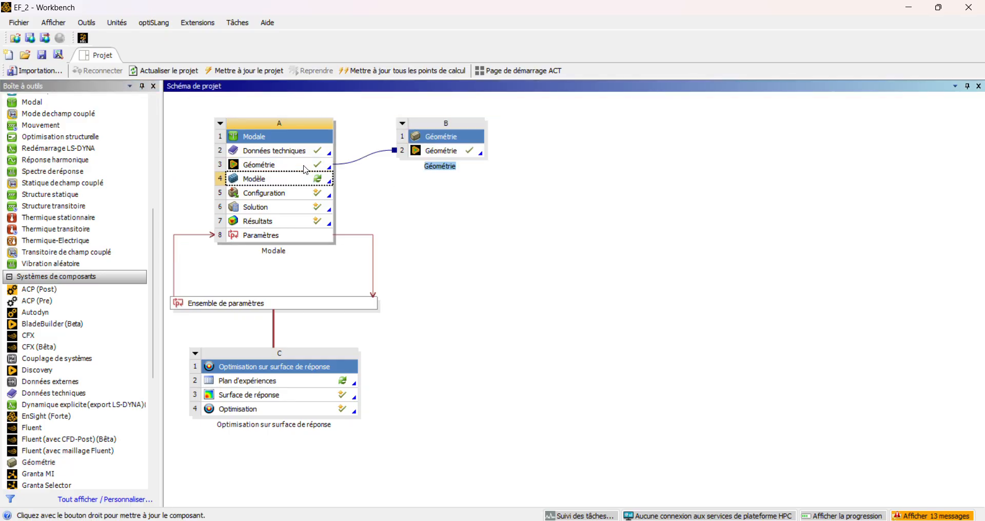
Step: Create a Modal analysis system that uses the geometry of the standalone Géométrie system, and select its Model cell
{"action": "scroll", "coordinate": [69, 349], "scroll_direction": "up", "scroll_amount": 6}
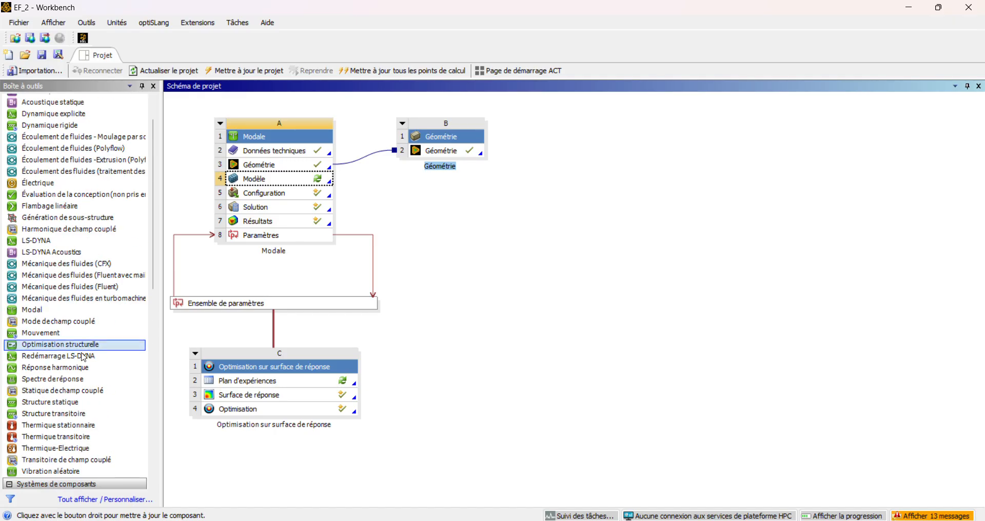
{"action": "left_click_drag", "start_coordinate": [68, 312], "coordinate": [446, 151]}
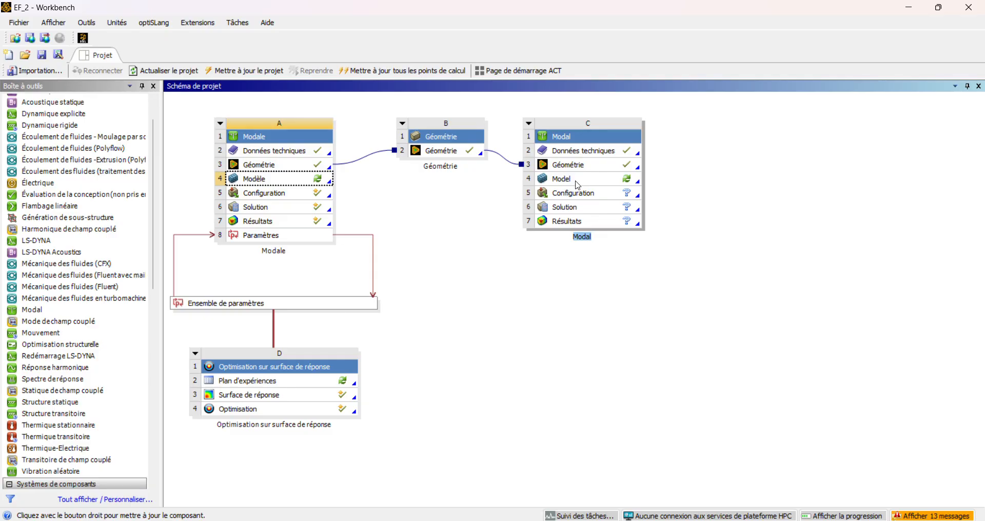
{"action": "left_click", "coordinate": [579, 185]}
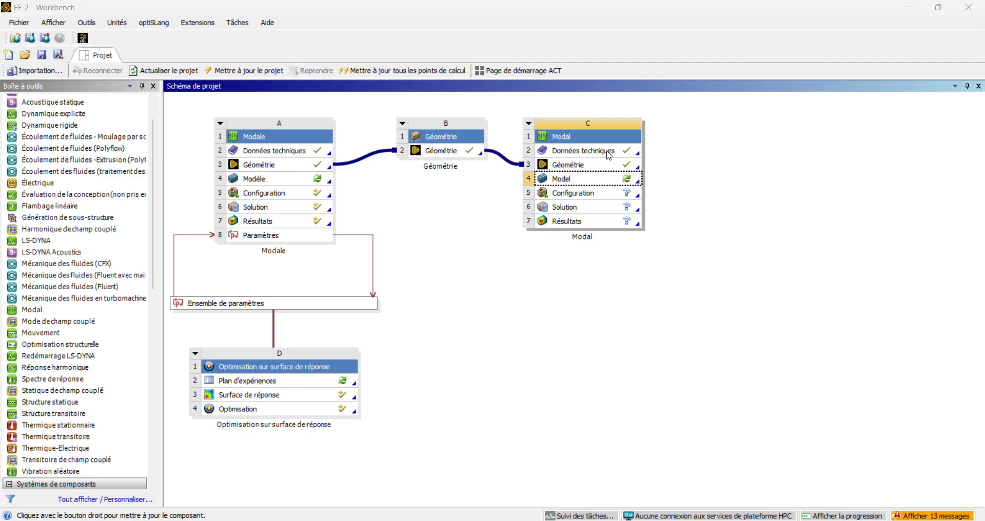
Step: In the new Modal system's engineering data, add a material named "Mon matériau" with the Elasticité isotrope property
{"action": "double_click", "coordinate": [605, 151]}
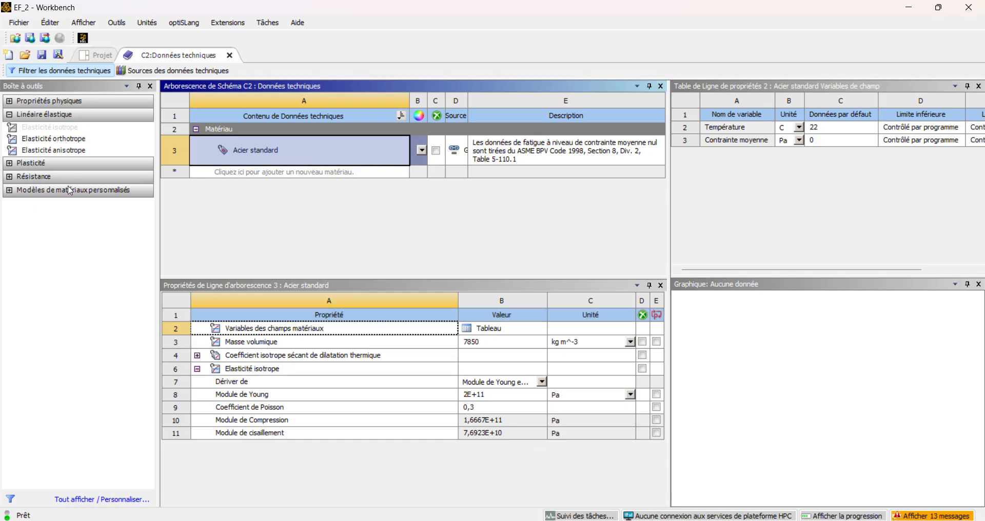
{"action": "left_click", "coordinate": [283, 172]}
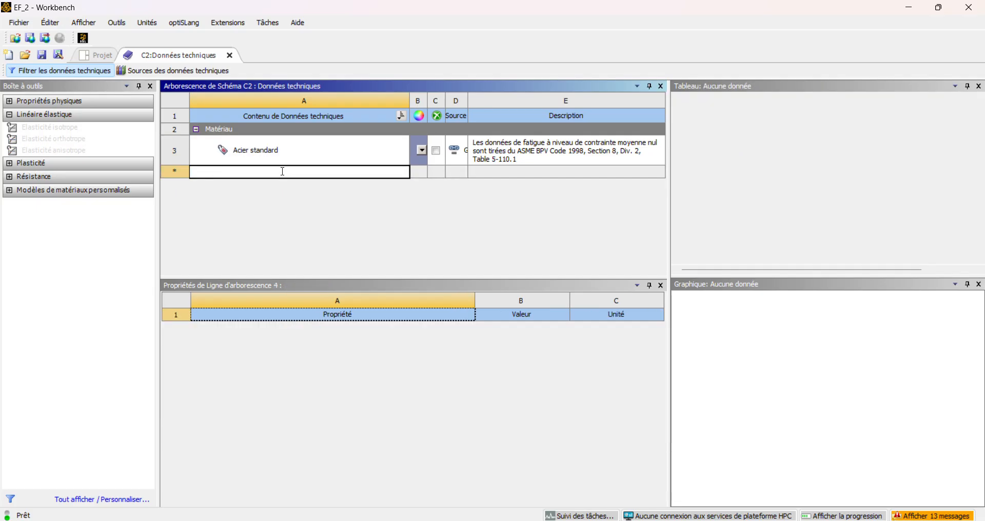
{"action": "type", "text": "Mon maté"}
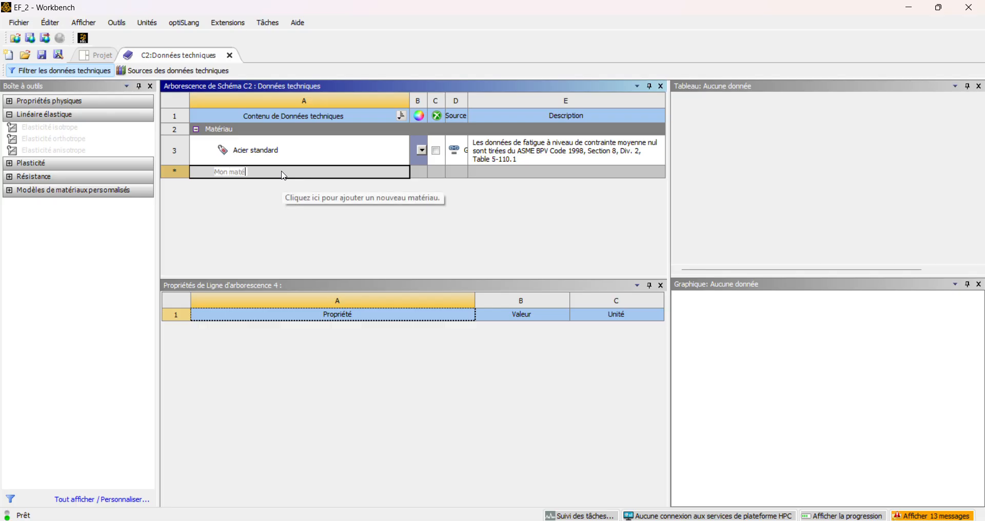
{"action": "type", "text": "riau"}
{"action": "key", "text": "Return"}
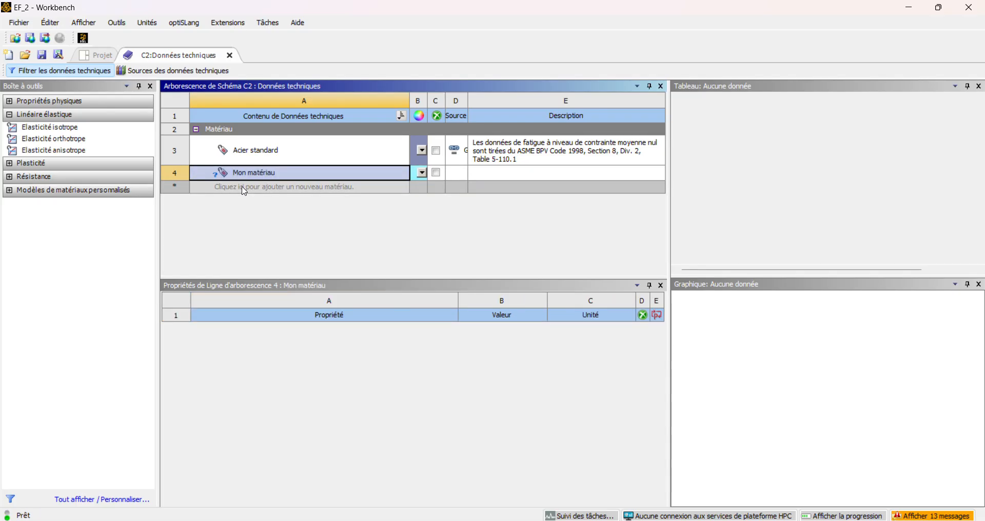
{"action": "double_click", "coordinate": [65, 130]}
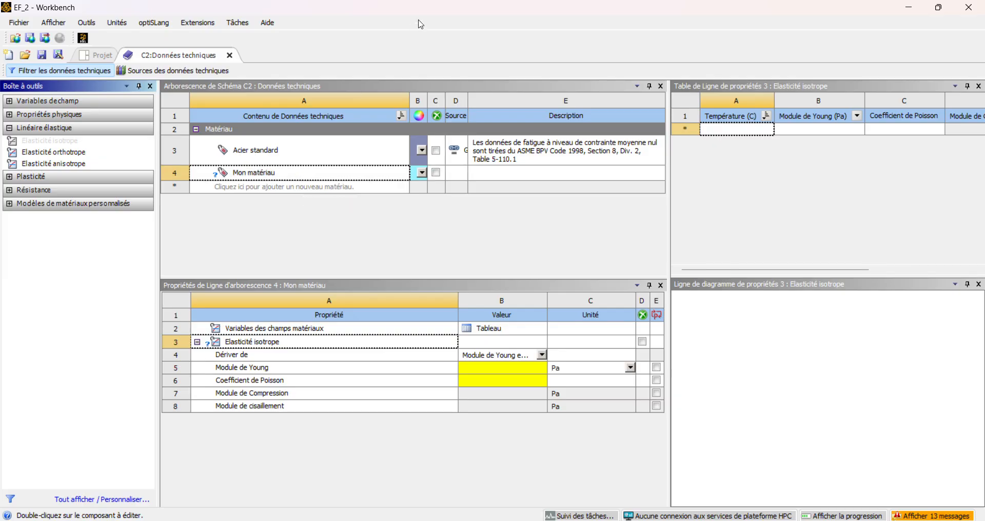
Step: Show the engineering data sources and browse the available material libraries
{"action": "left_click", "coordinate": [209, 70]}
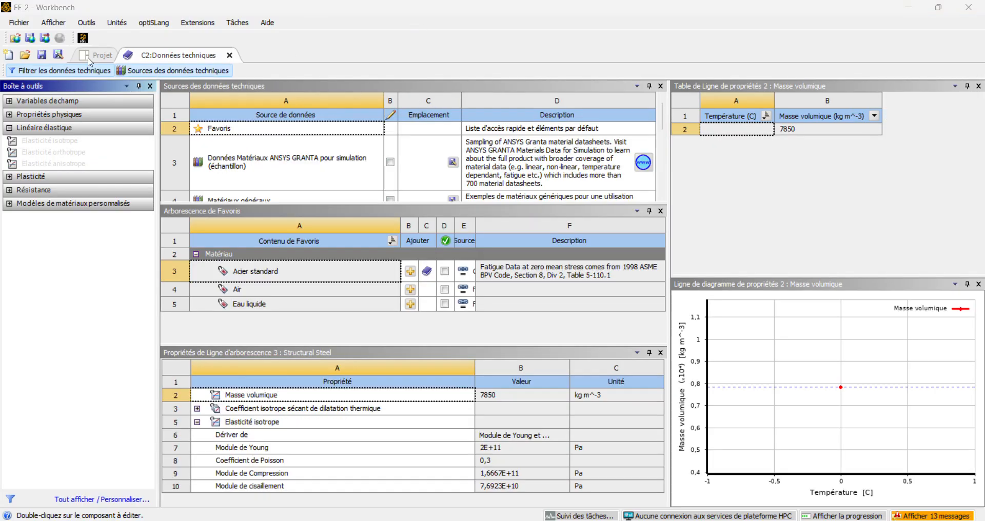
{"action": "left_click", "coordinate": [154, 75]}
{"action": "left_click", "coordinate": [154, 74]}
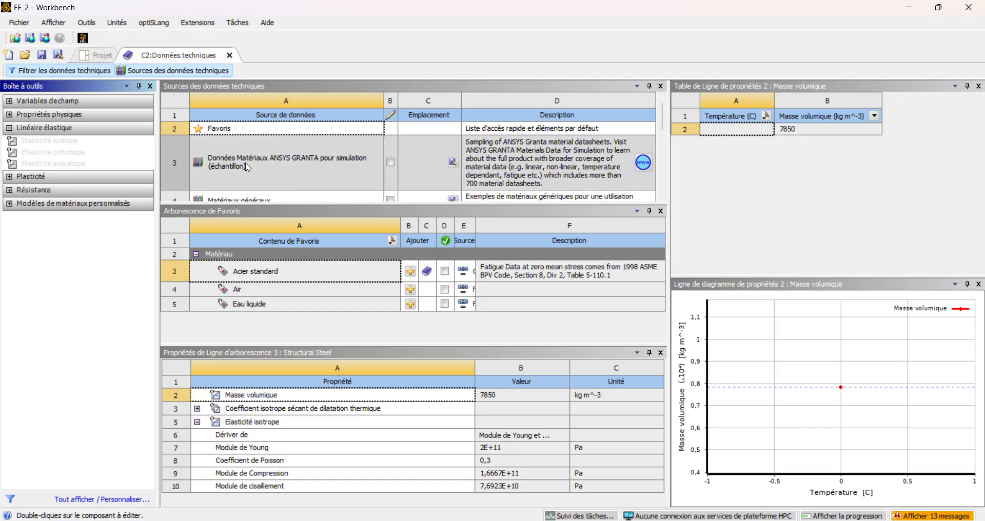
{"action": "scroll", "coordinate": [286, 173], "scroll_direction": "down", "scroll_amount": 4}
{"action": "scroll", "coordinate": [287, 177], "scroll_direction": "up", "scroll_amount": 1}
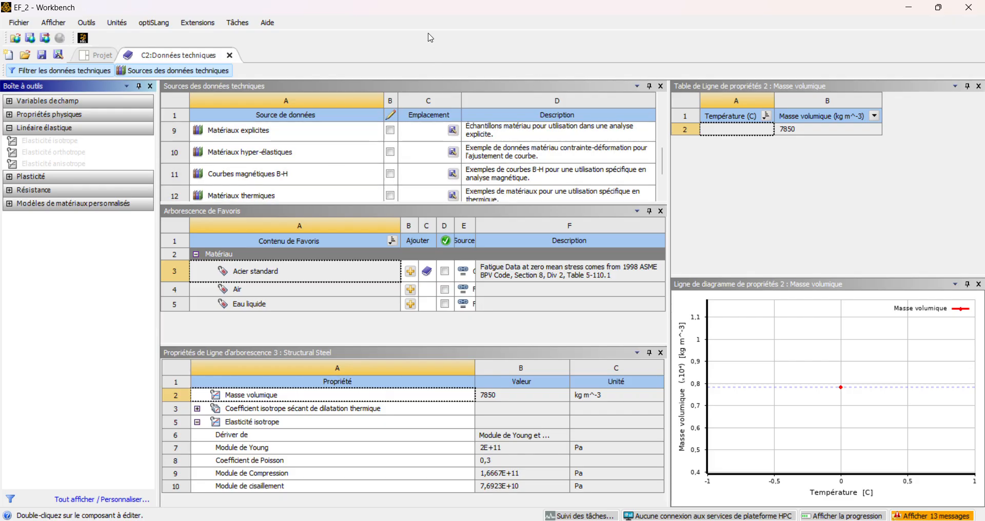
Step: Switch to Mechanical for the new Modal system and check the geometry import in the model tree
{"action": "key", "text": "alt+Tab"}
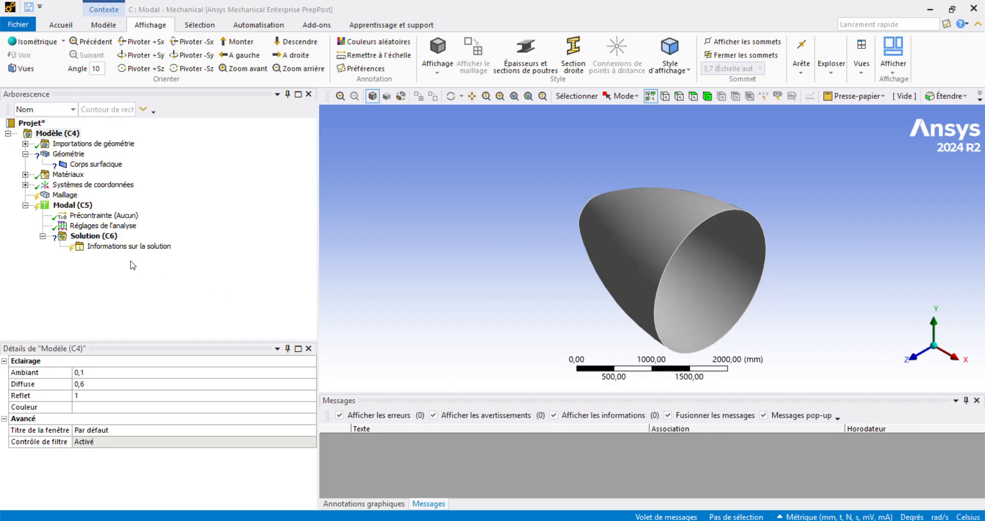
{"action": "left_click", "coordinate": [25, 143]}
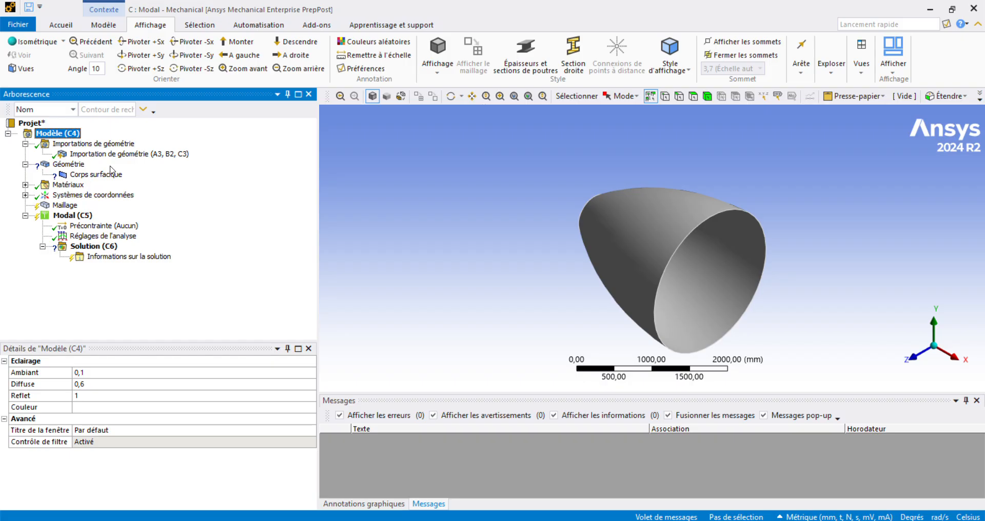
{"action": "left_click", "coordinate": [25, 145]}
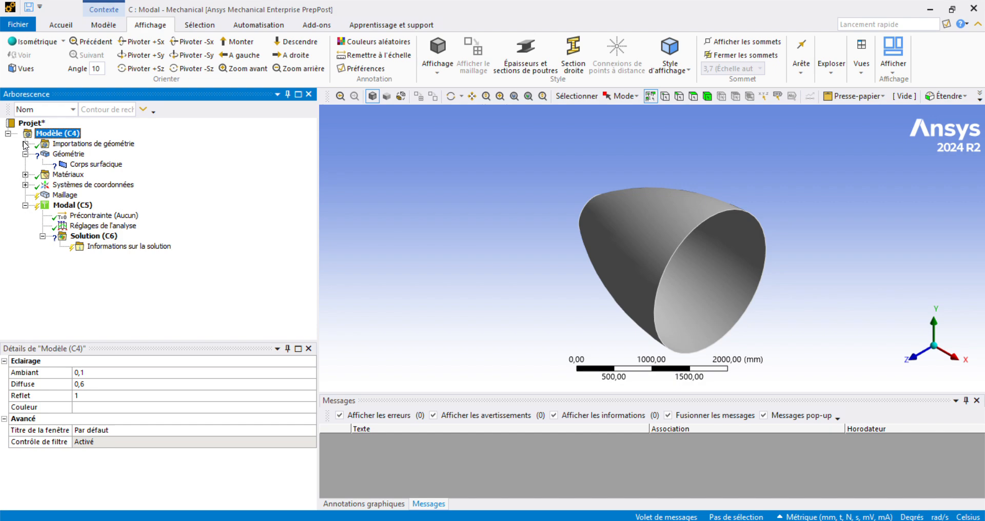
Step: Set the thickness (Épaisseur) of the surface body Corps surfacique to 1 mm and collapse the Géométrie branch
{"action": "left_click", "coordinate": [69, 154]}
{"action": "left_click", "coordinate": [71, 166]}
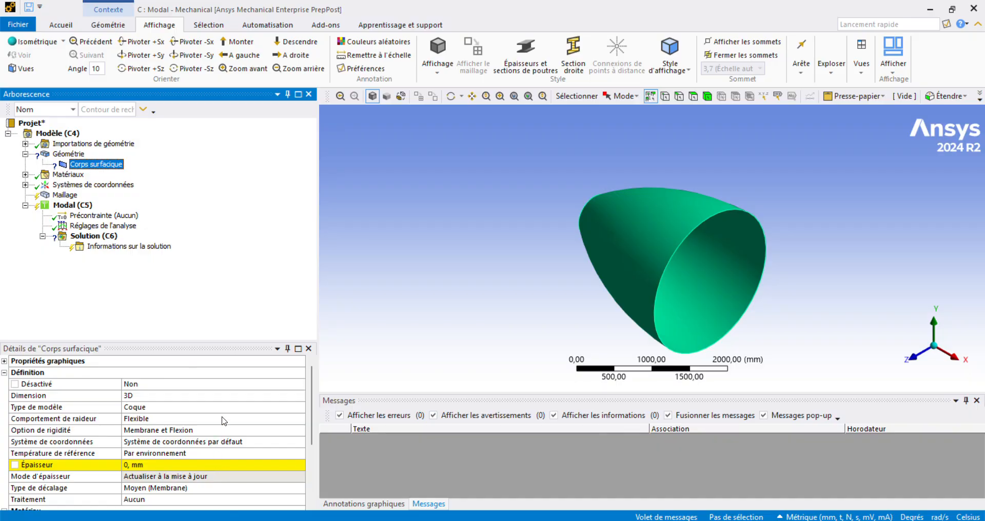
{"action": "scroll", "coordinate": [224, 419], "scroll_direction": "down", "scroll_amount": 1}
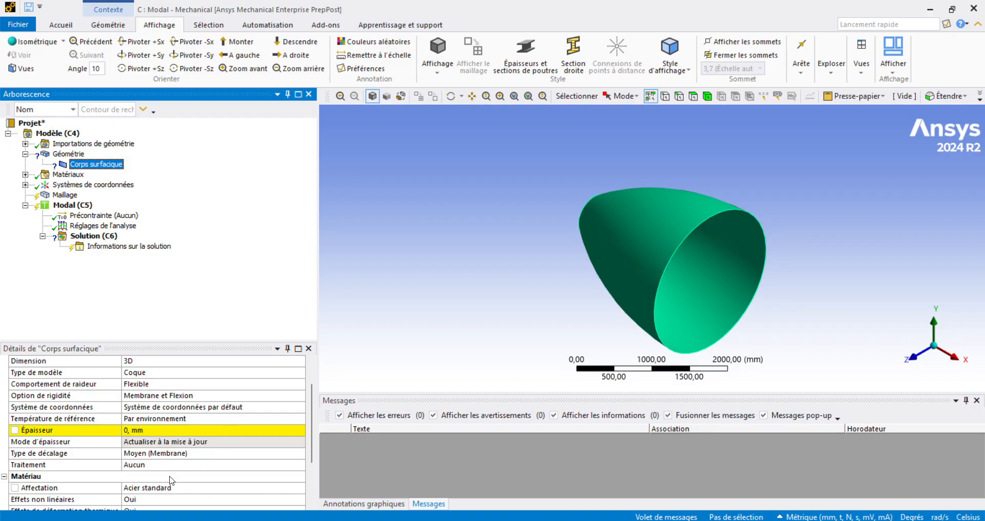
{"action": "scroll", "coordinate": [175, 480], "scroll_direction": "down", "scroll_amount": 1}
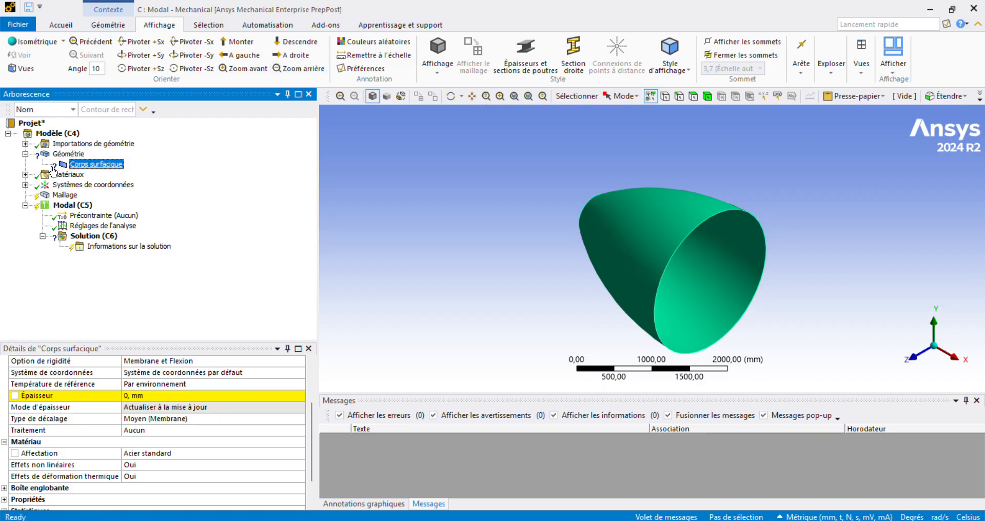
{"action": "left_click", "coordinate": [132, 396]}
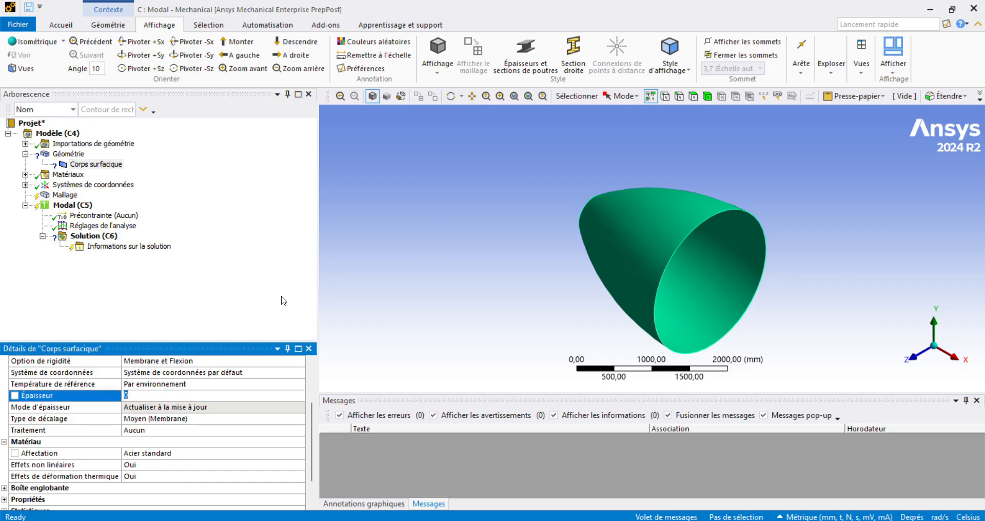
{"action": "type", "text": "1"}
{"action": "key", "text": "Return"}
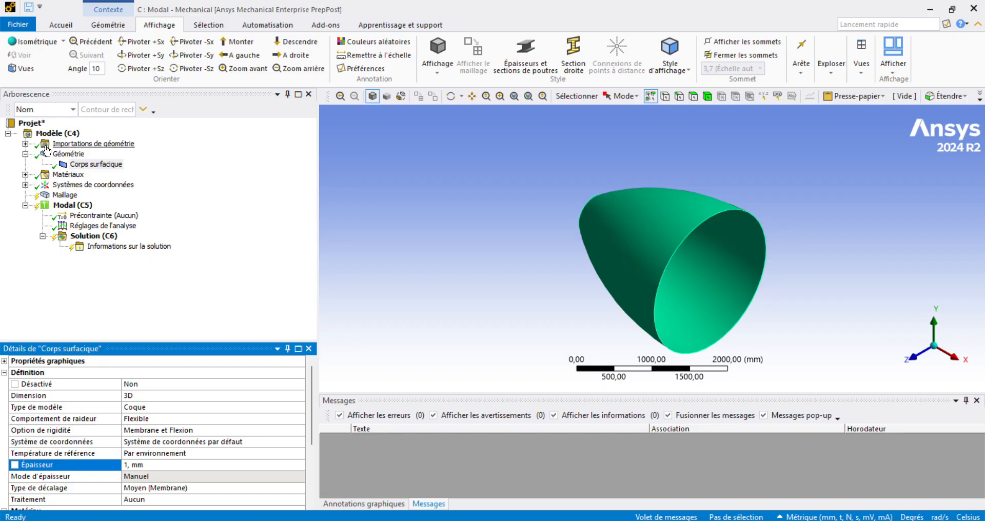
{"action": "left_click", "coordinate": [24, 154]}
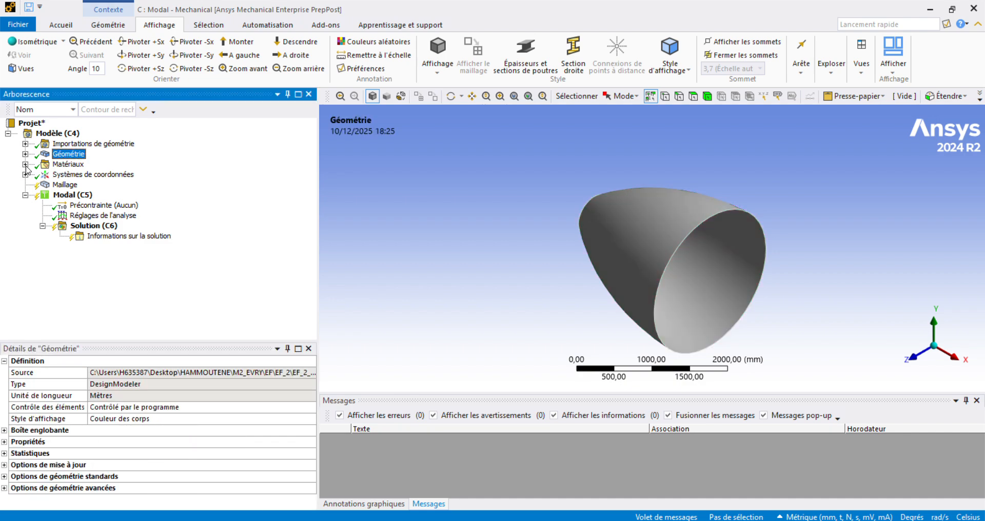
Step: Examine the properties of the Acier standard material under Matériaux
{"action": "left_click", "coordinate": [25, 165]}
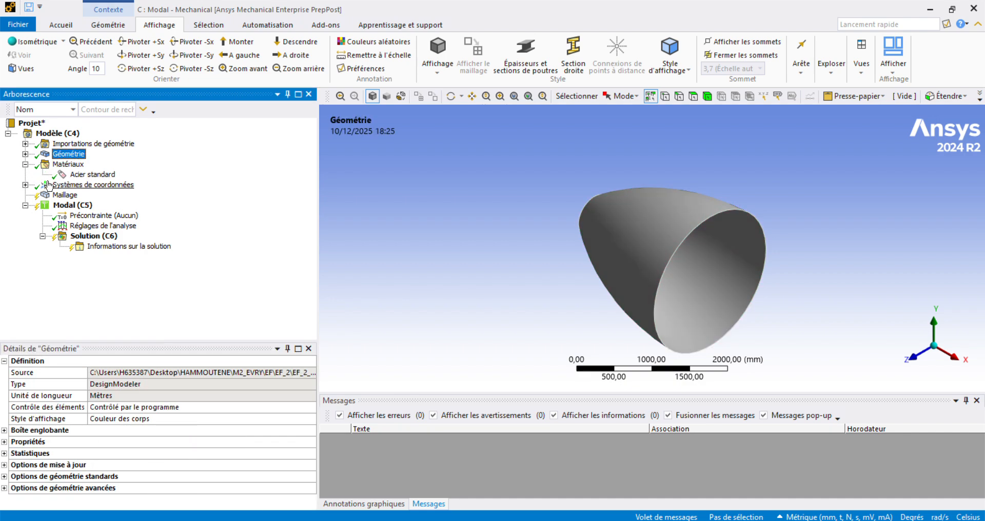
{"action": "left_click", "coordinate": [96, 175]}
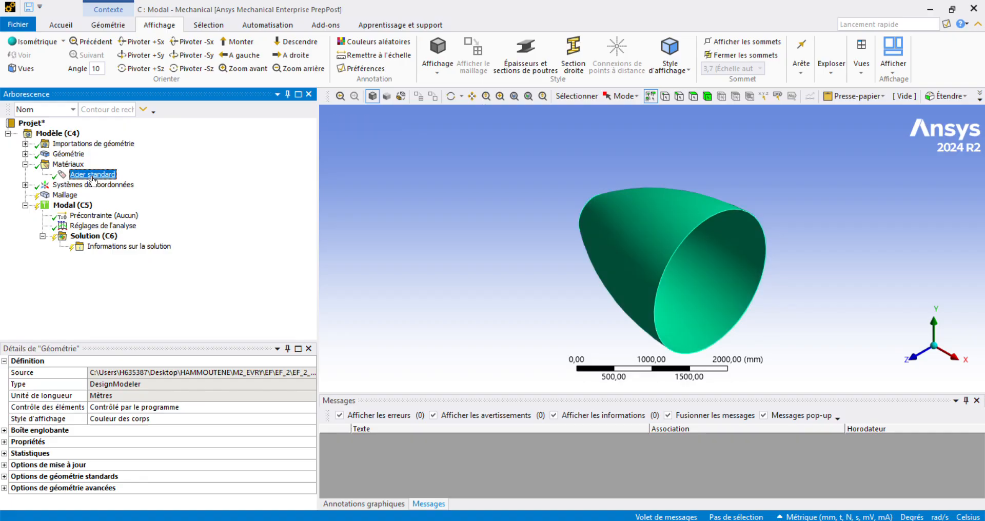
{"action": "scroll", "coordinate": [678, 259], "scroll_direction": "down", "scroll_amount": 2}
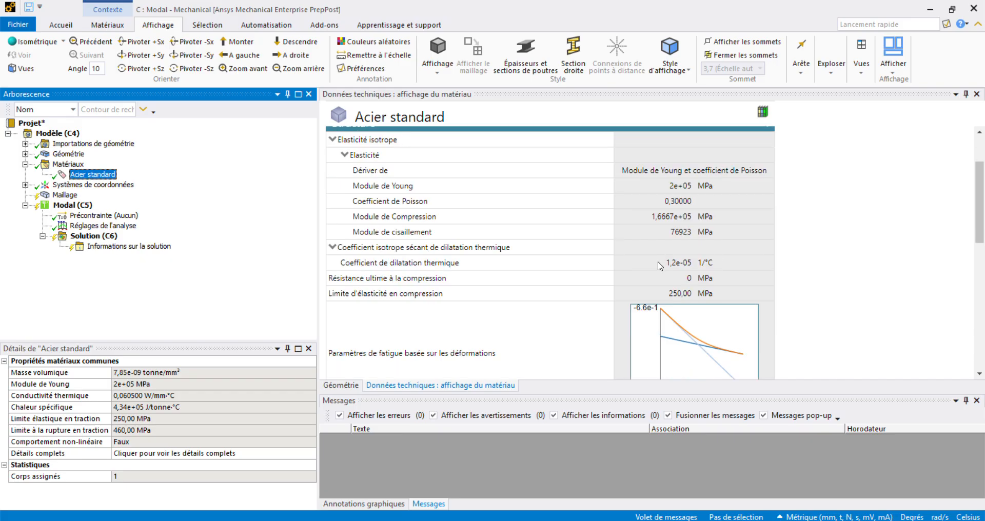
{"action": "scroll", "coordinate": [726, 250], "scroll_direction": "down", "scroll_amount": 1}
{"action": "scroll", "coordinate": [726, 250], "scroll_direction": "up", "scroll_amount": 3}
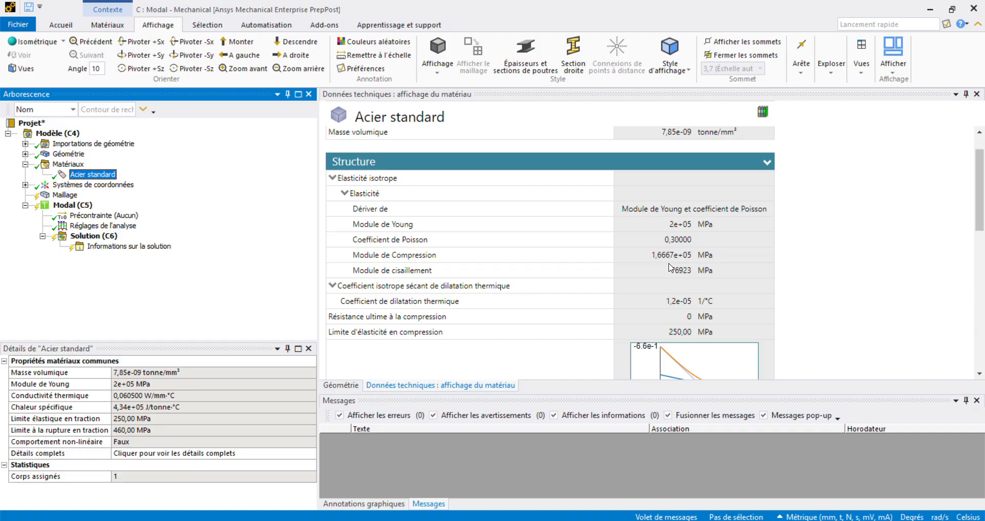
{"action": "scroll", "coordinate": [670, 268], "scroll_direction": "down", "scroll_amount": 3}
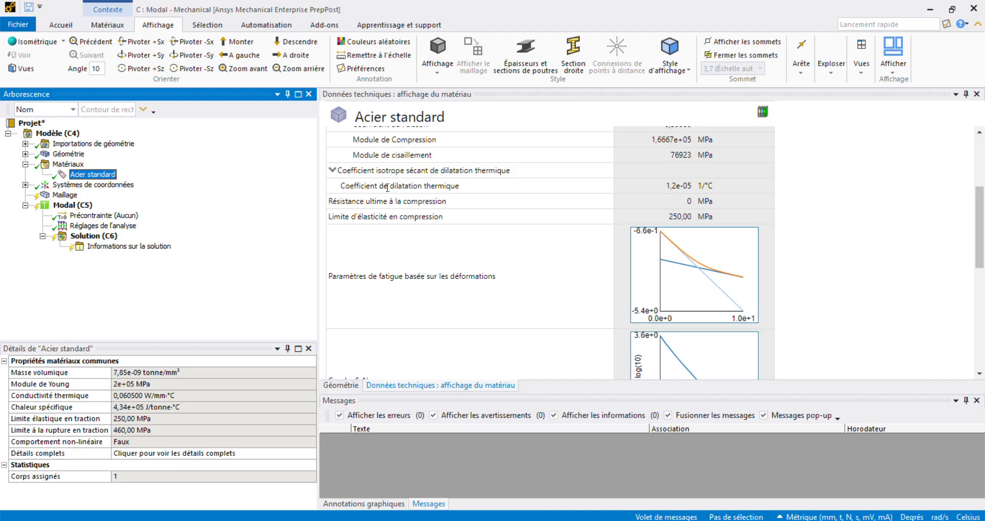
{"action": "left_click", "coordinate": [25, 165]}
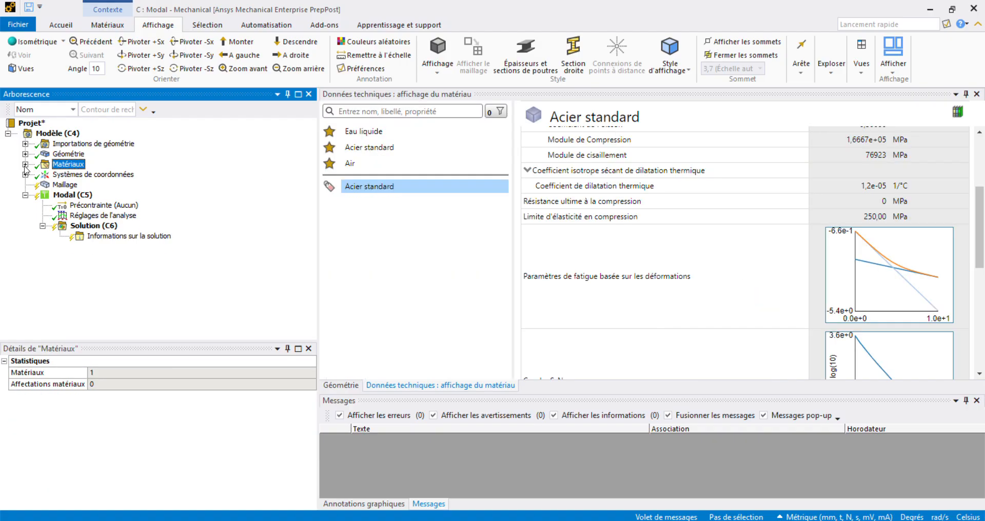
Step: Examine the Systèmes de coordonnées branch and its insertion options, viewing the coordinate axes on the model
{"action": "left_click", "coordinate": [77, 175]}
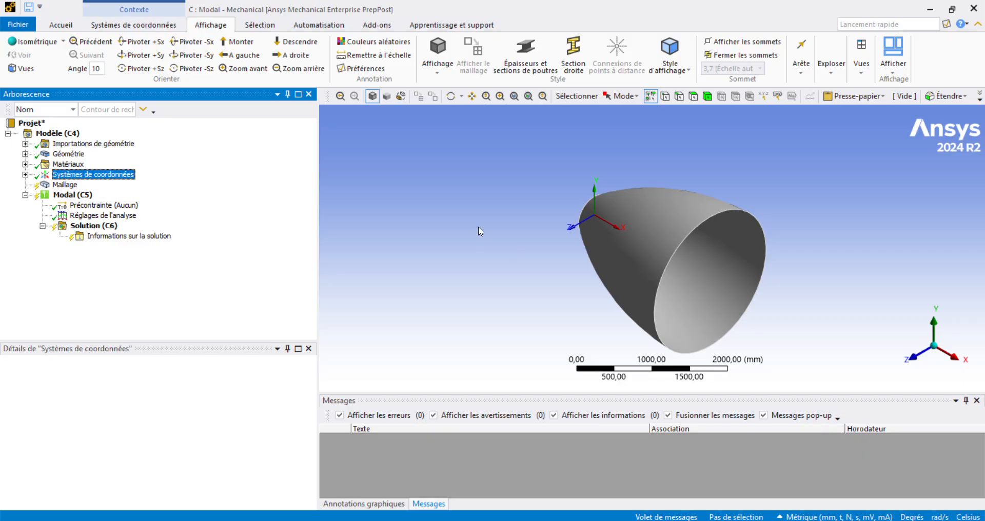
{"action": "middle_click_drag", "start_coordinate": [480, 236], "coordinate": [486, 205]}
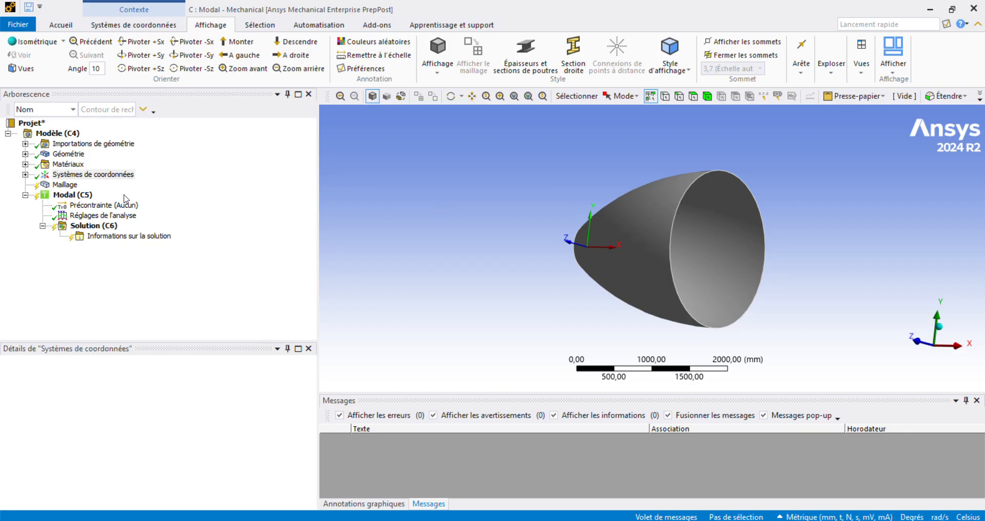
{"action": "right_click", "coordinate": [92, 180]}
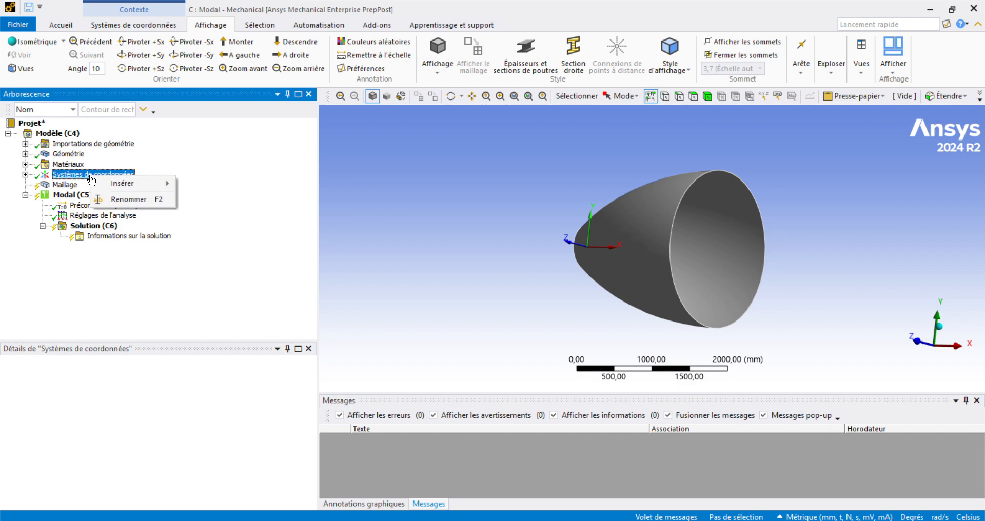
{"action": "mouse_move", "coordinate": [123, 184]}
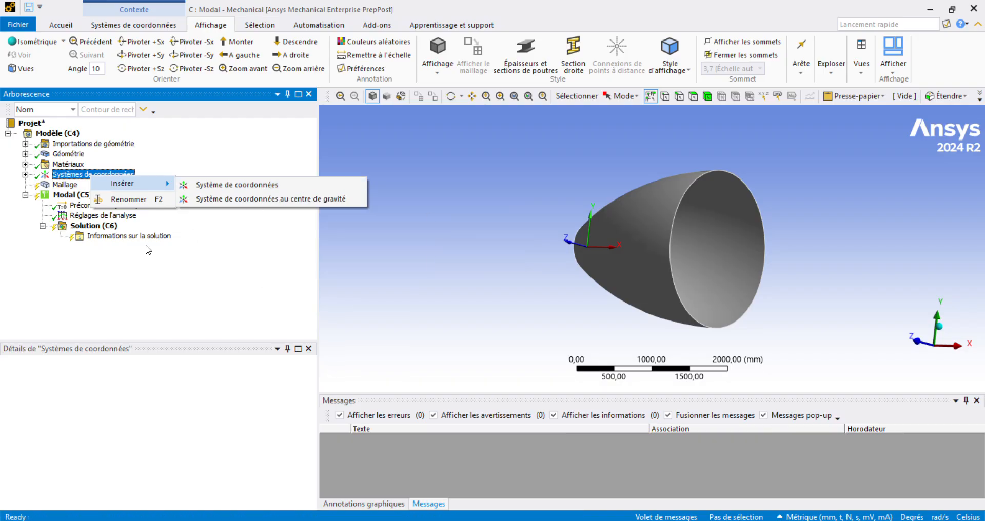
{"action": "left_click", "coordinate": [64, 275]}
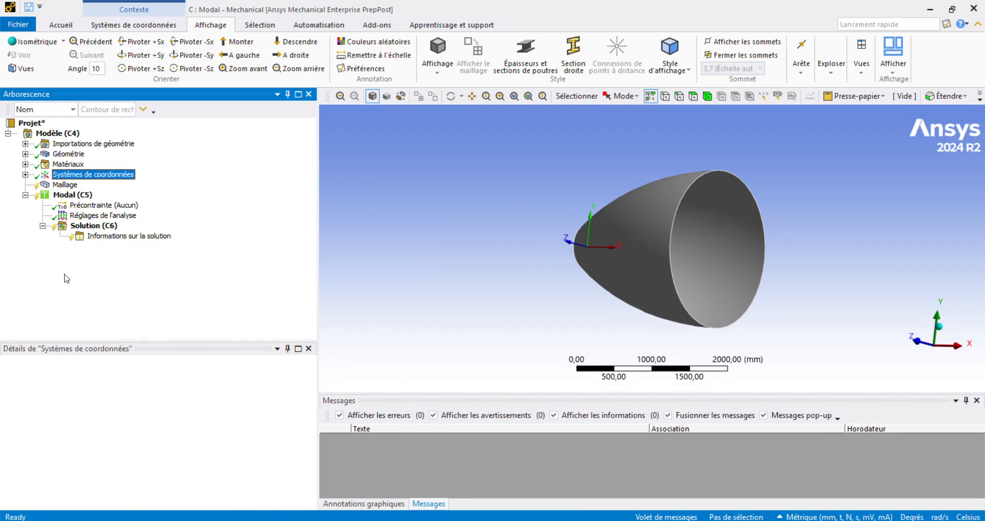
Step: Insert a mesh Méthode control under Maillage and scope it to the surface body
{"action": "left_click", "coordinate": [60, 186]}
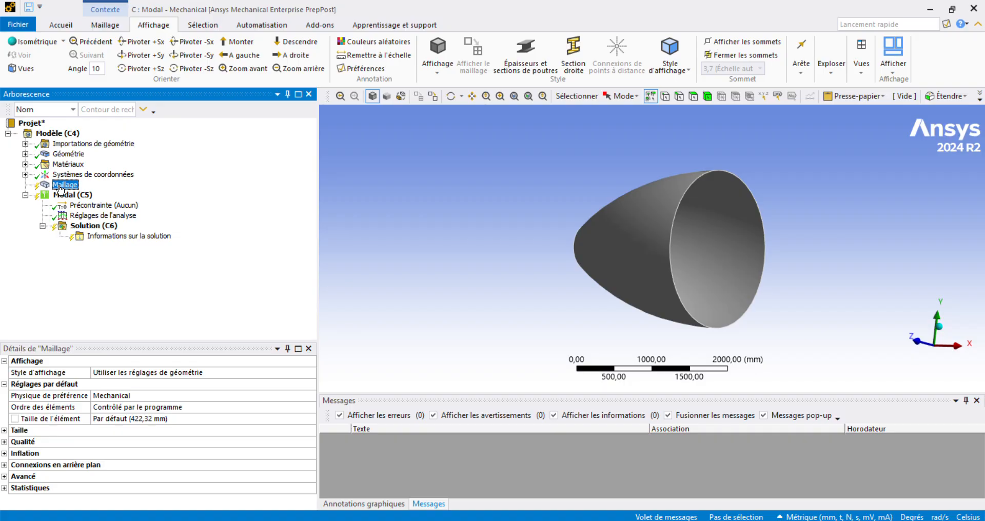
{"action": "right_click", "coordinate": [60, 188]}
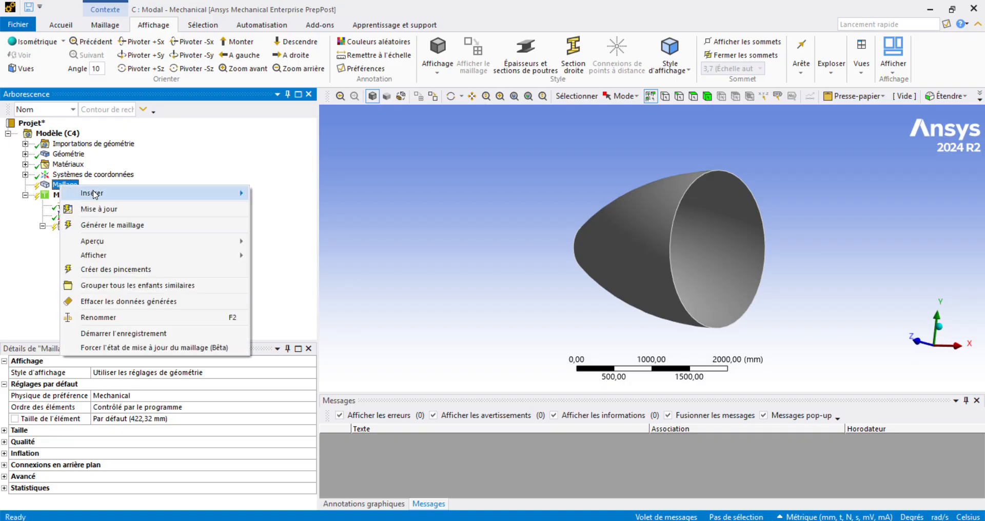
{"action": "mouse_move", "coordinate": [94, 194]}
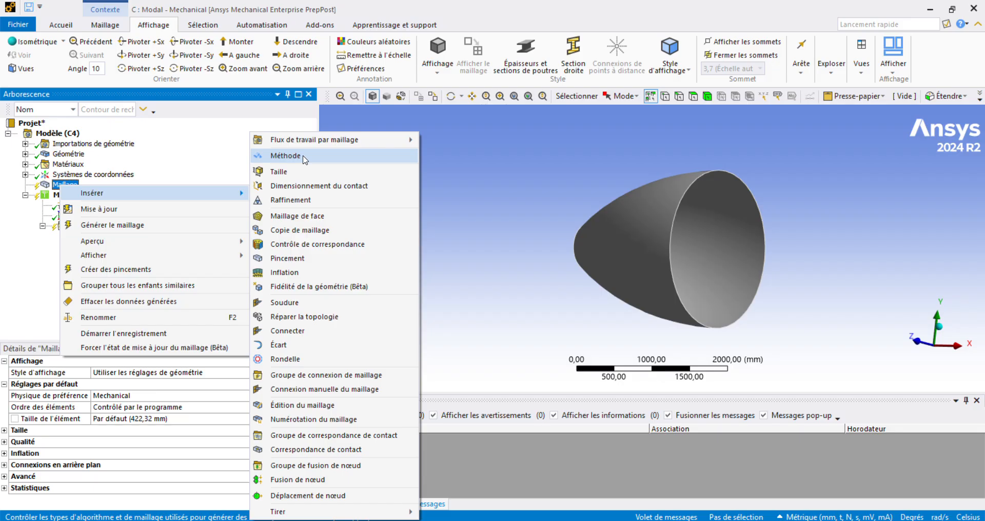
{"action": "left_click", "coordinate": [285, 155]}
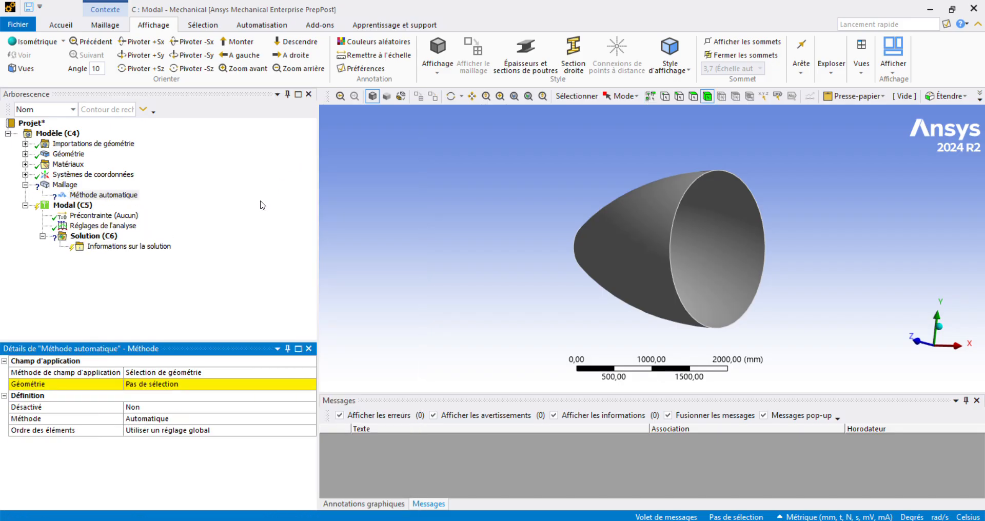
{"action": "left_click", "coordinate": [154, 384]}
{"action": "left_click", "coordinate": [640, 220]}
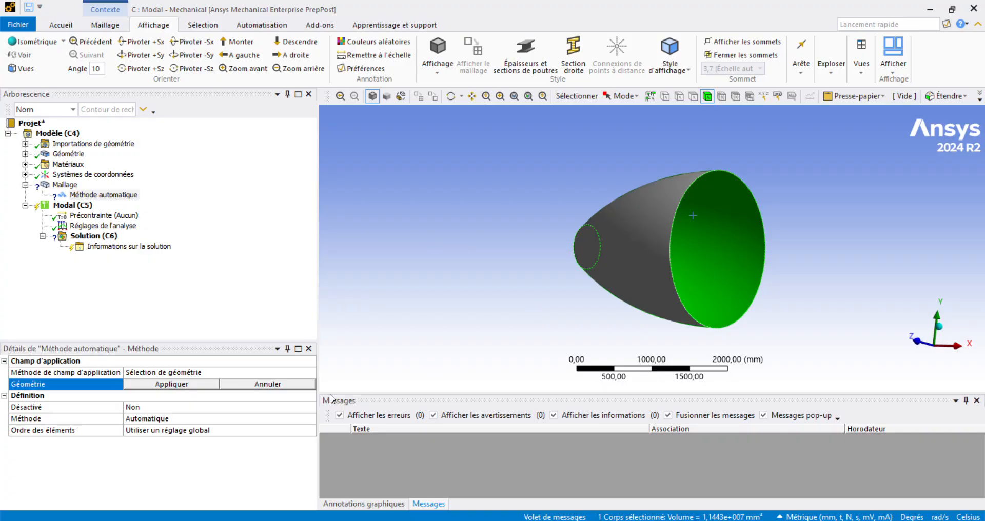
{"action": "left_click", "coordinate": [194, 384]}
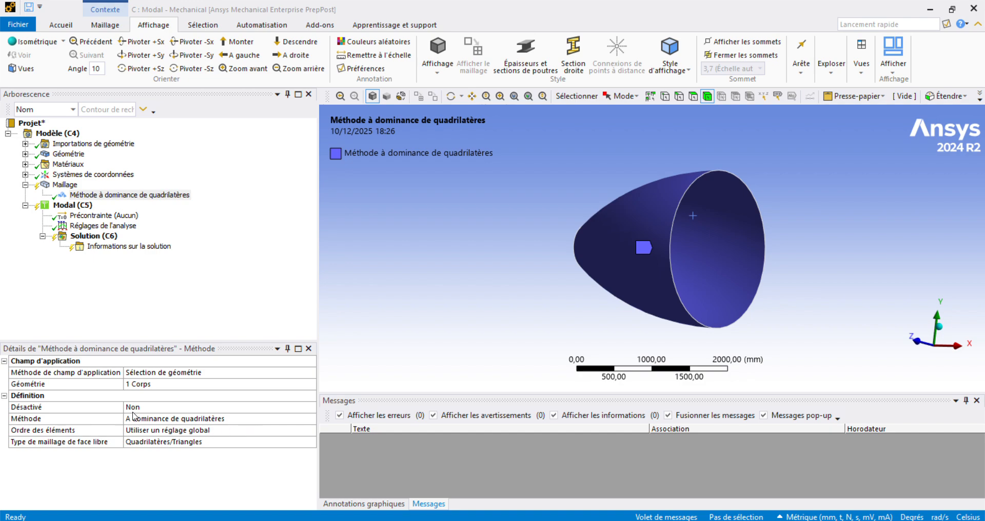
Step: Set the mesh method's free face mesh type to Quadrilatères seuls and its element order to Quadratique
{"action": "left_click", "coordinate": [198, 420]}
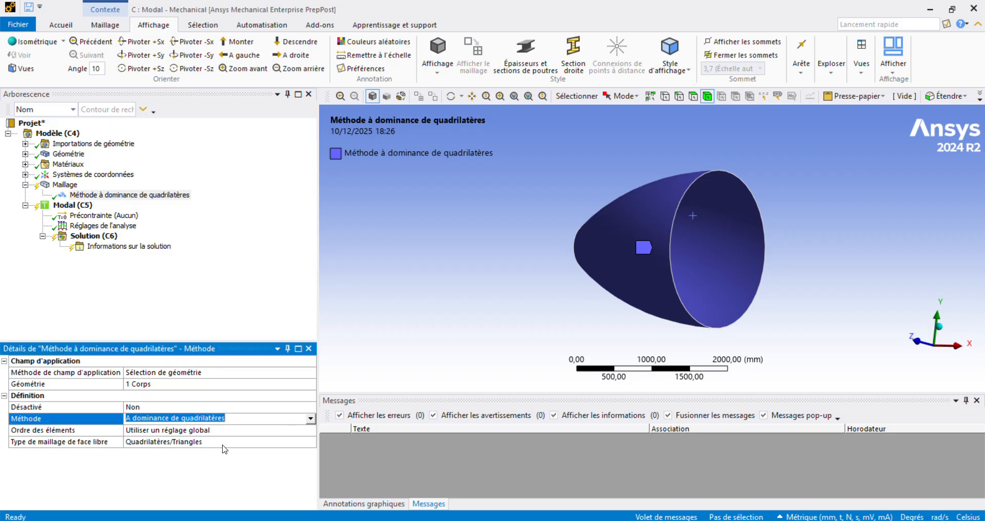
{"action": "left_click", "coordinate": [222, 442]}
{"action": "left_click", "coordinate": [310, 441]}
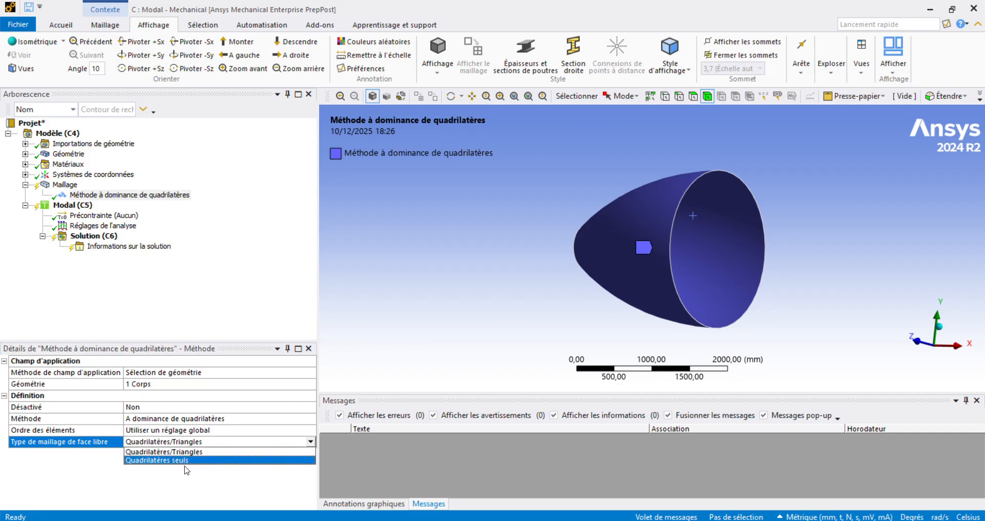
{"action": "left_click", "coordinate": [153, 461]}
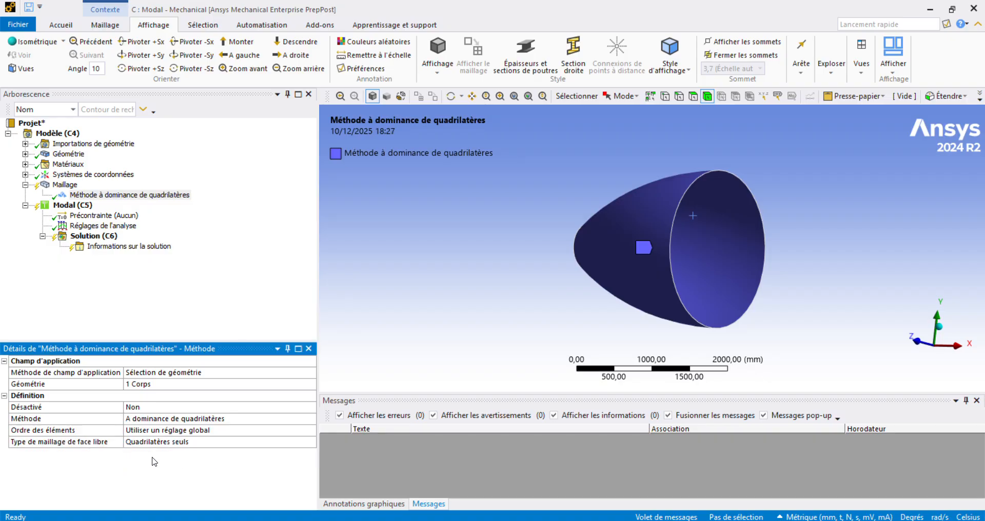
{"action": "left_click", "coordinate": [165, 432]}
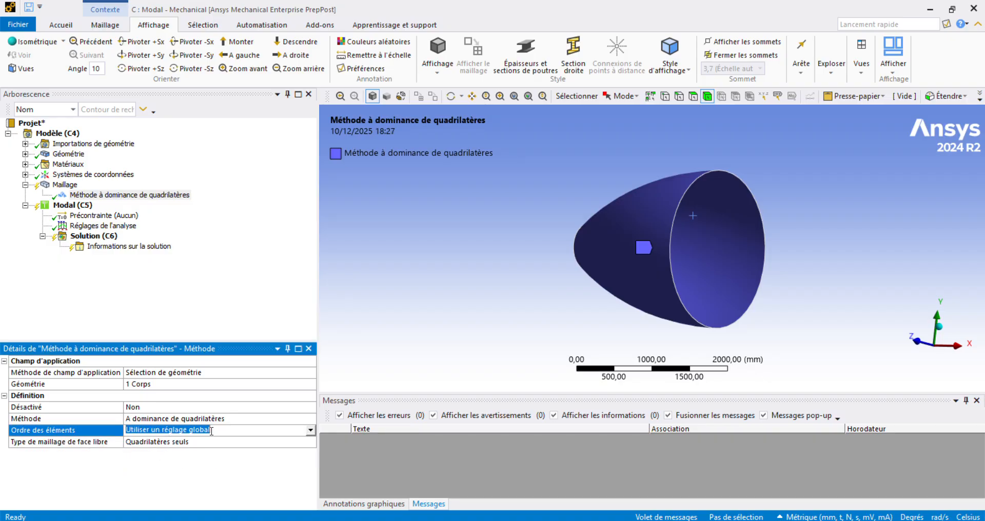
{"action": "left_click", "coordinate": [313, 431]}
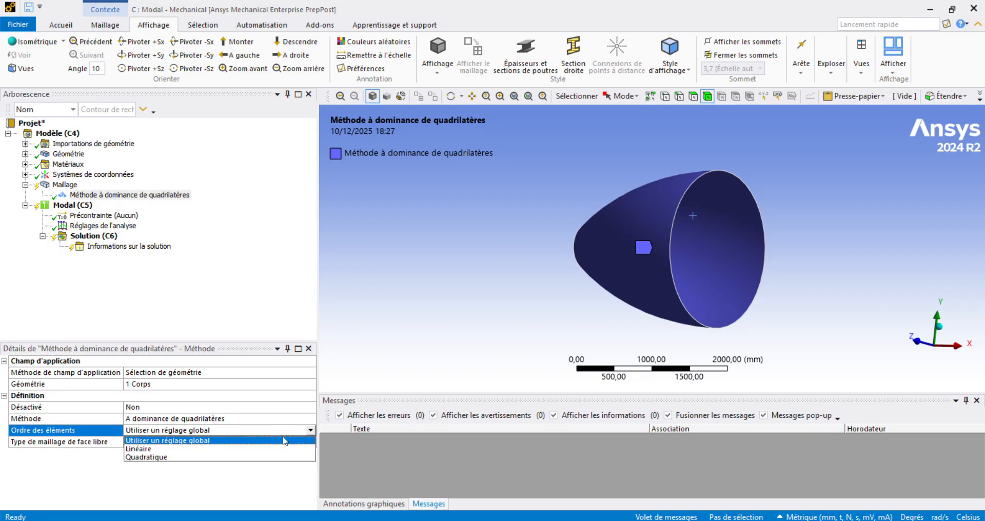
{"action": "left_click", "coordinate": [191, 460]}
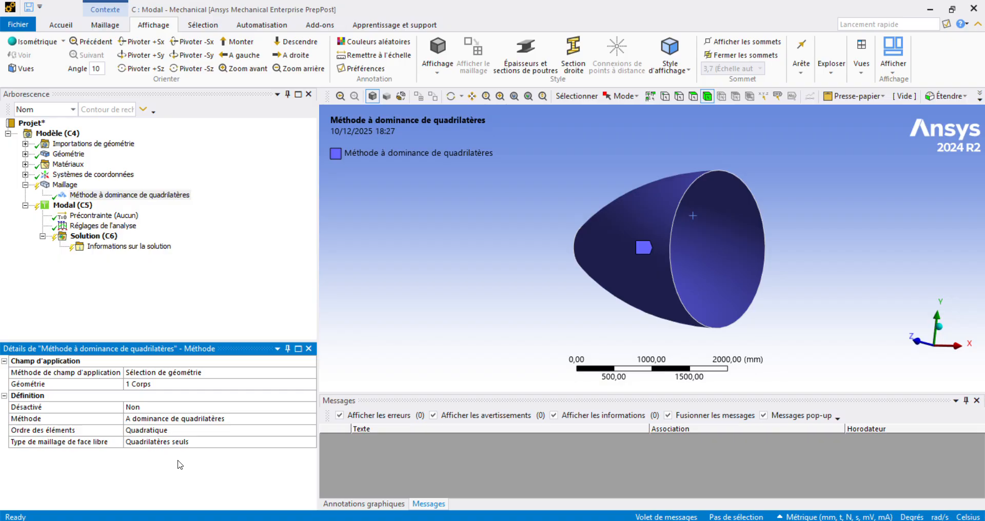
Step: Set the global element size of Maillage to 60 mm and generate the mesh
{"action": "left_click", "coordinate": [58, 184]}
{"action": "right_click", "coordinate": [57, 183]}
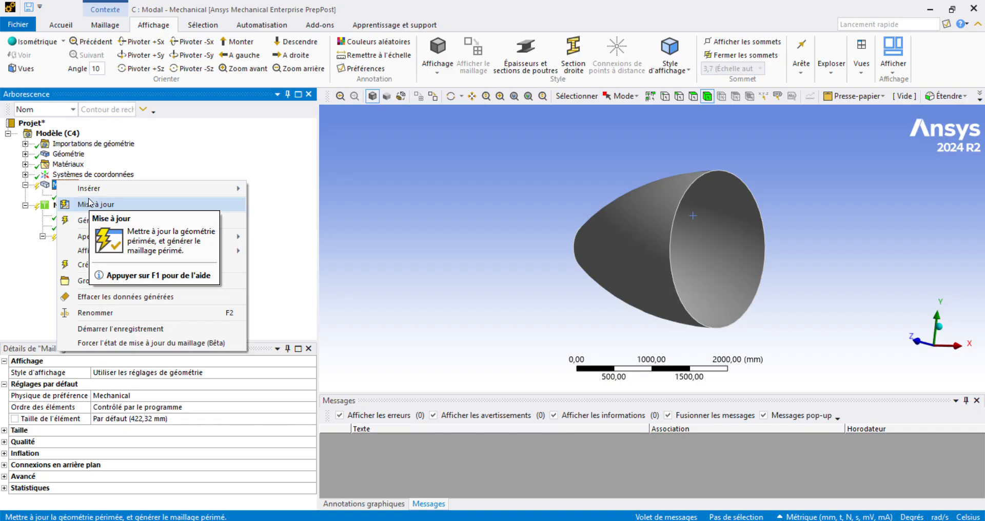
{"action": "left_click", "coordinate": [114, 417]}
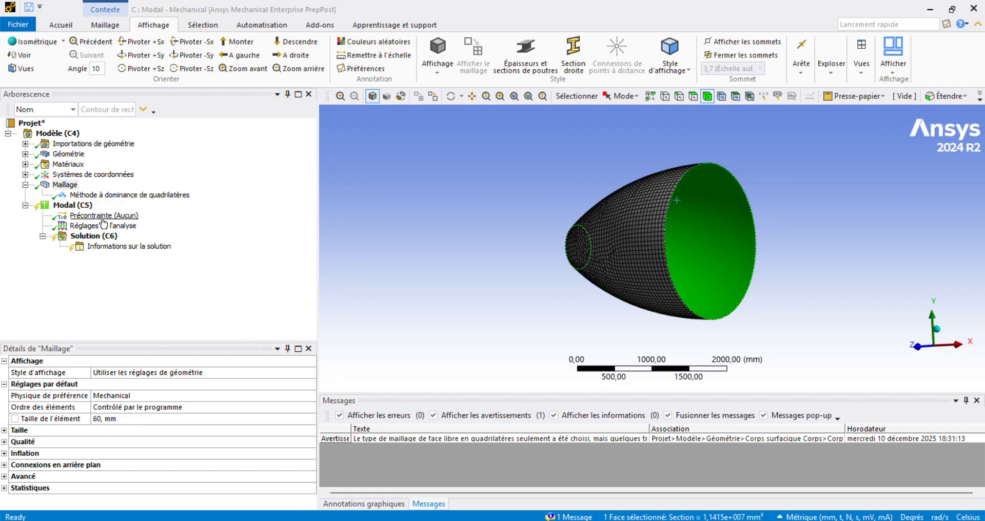
Step: Add a Support fixe to the Modal analysis, scoped to the circular edge at the small end of the shell
{"action": "left_click", "coordinate": [69, 205]}
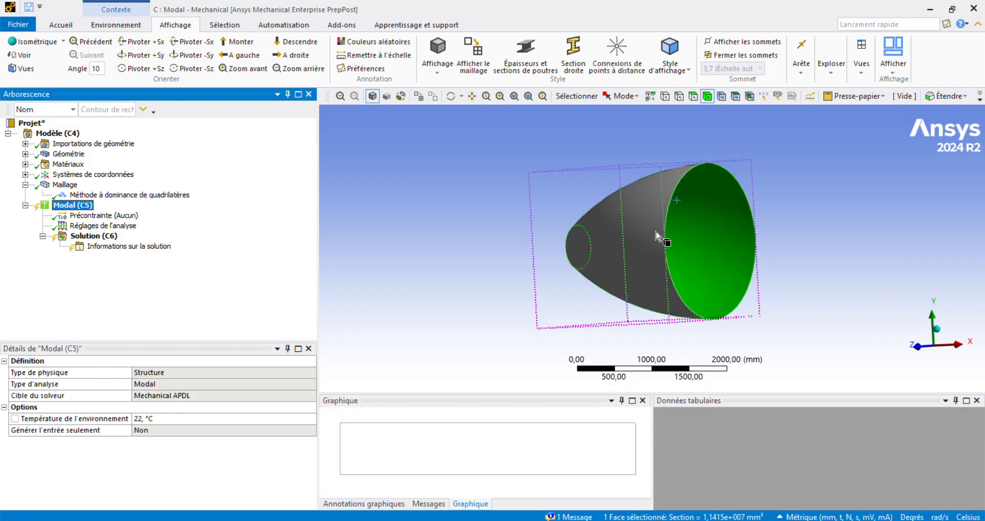
{"action": "middle_click_drag", "start_coordinate": [464, 238], "coordinate": [712, 222]}
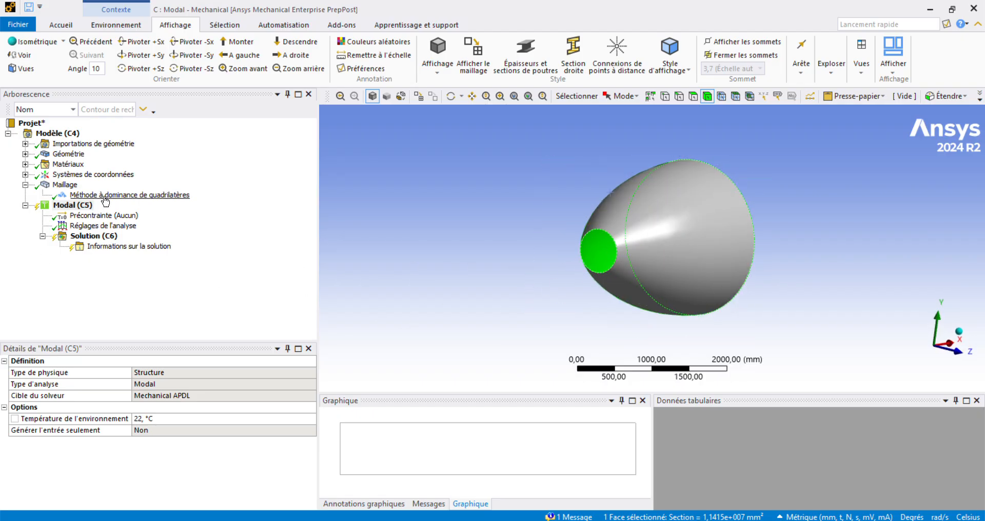
{"action": "right_click", "coordinate": [75, 206]}
{"action": "mouse_move", "coordinate": [194, 220]}
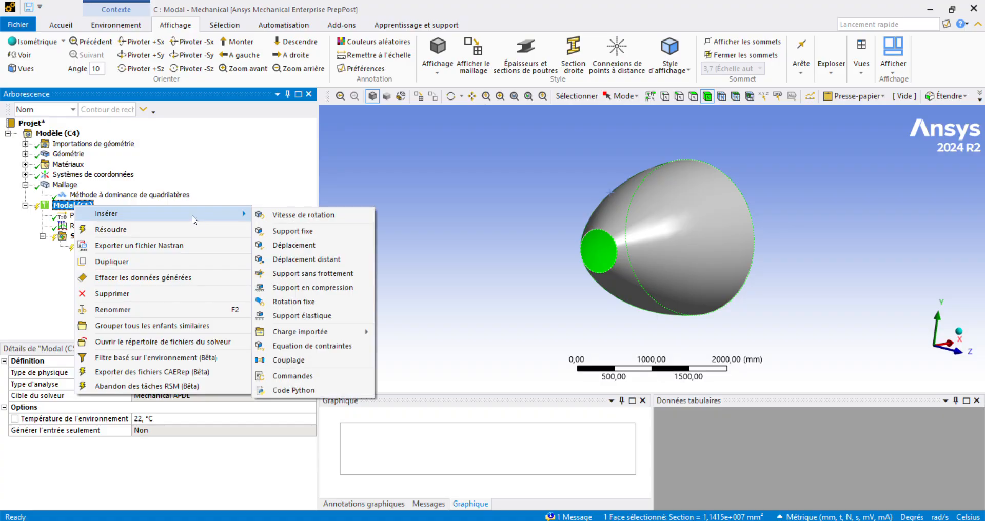
{"action": "left_click", "coordinate": [285, 229]}
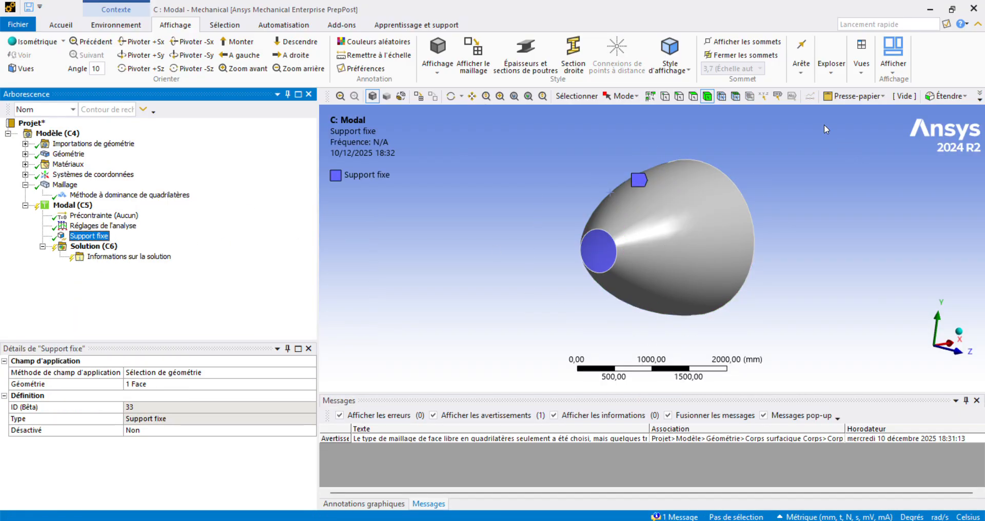
{"action": "left_click", "coordinate": [679, 96]}
{"action": "left_click", "coordinate": [619, 253]}
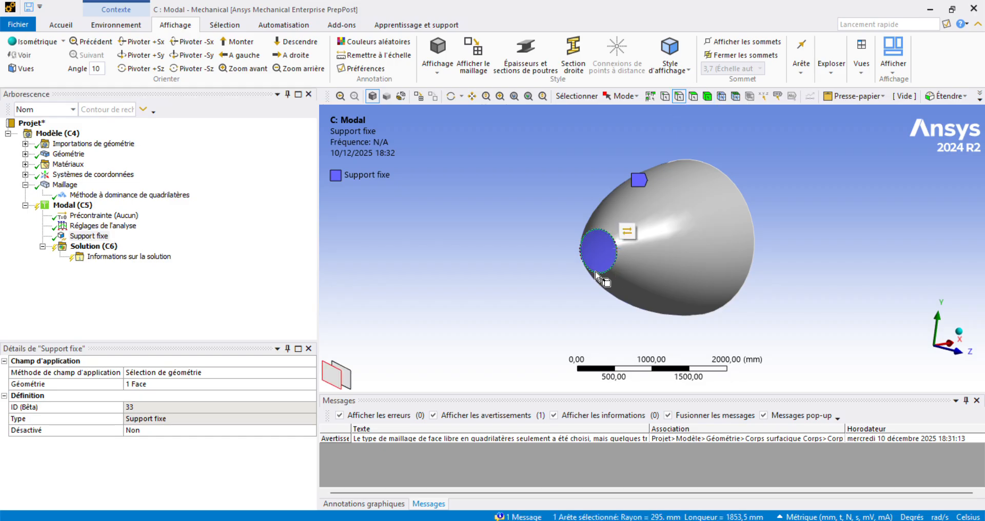
{"action": "left_click", "coordinate": [143, 385]}
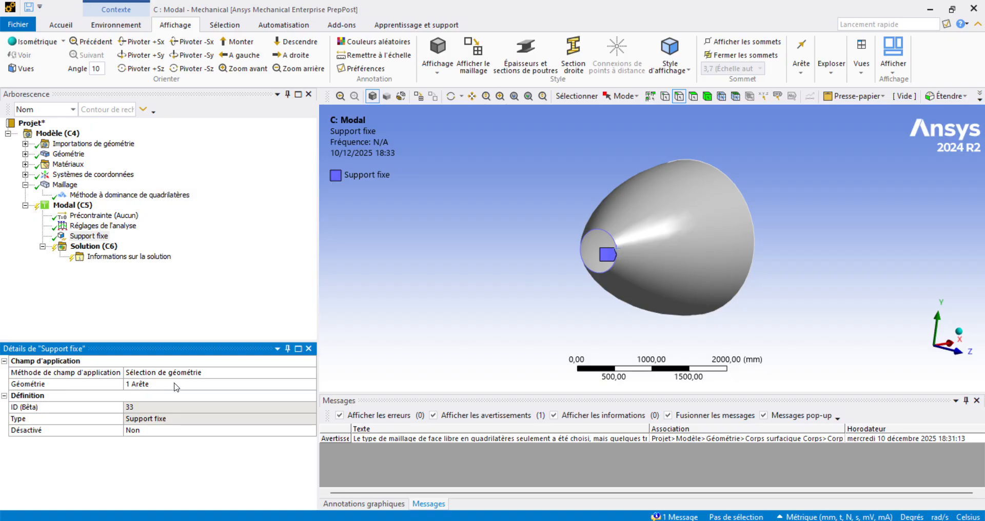
{"action": "middle_click_drag", "start_coordinate": [598, 250], "coordinate": [497, 257]}
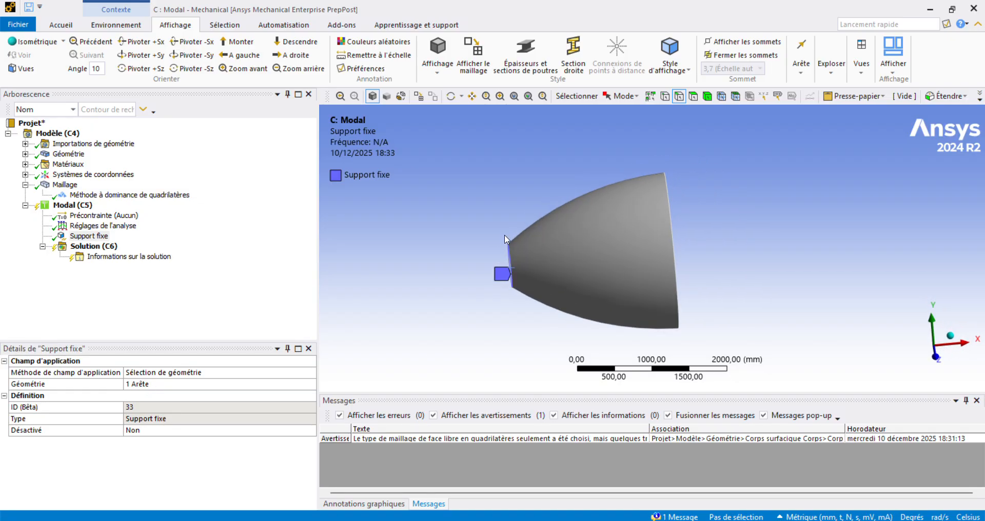
Step: Set the maximum number of modes to find to 20 in Réglages de l'analyse
{"action": "left_click", "coordinate": [92, 218]}
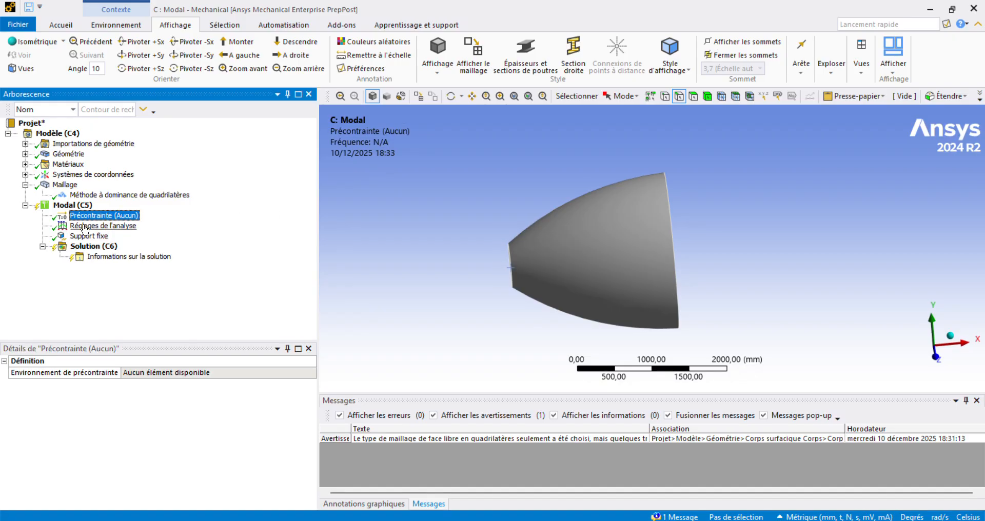
{"action": "left_click", "coordinate": [88, 226]}
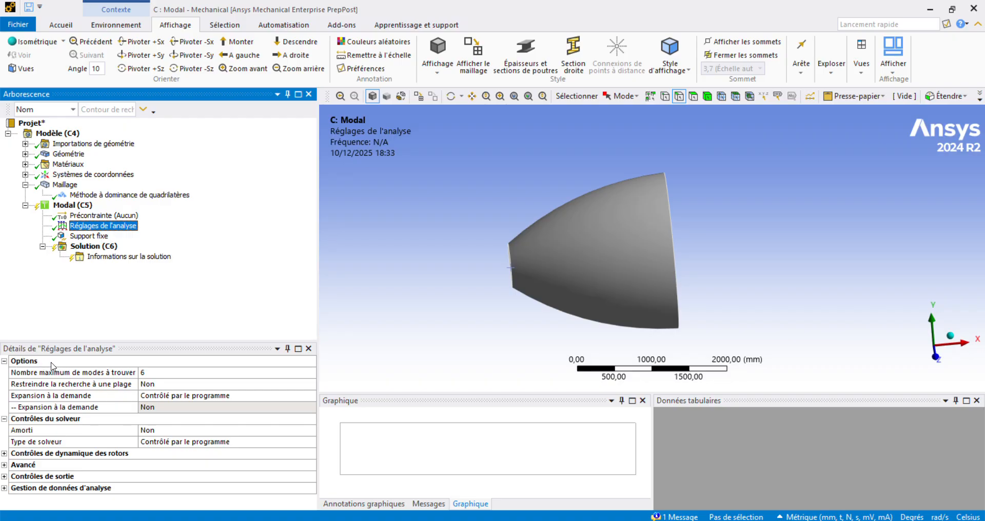
{"action": "left_click", "coordinate": [146, 374]}
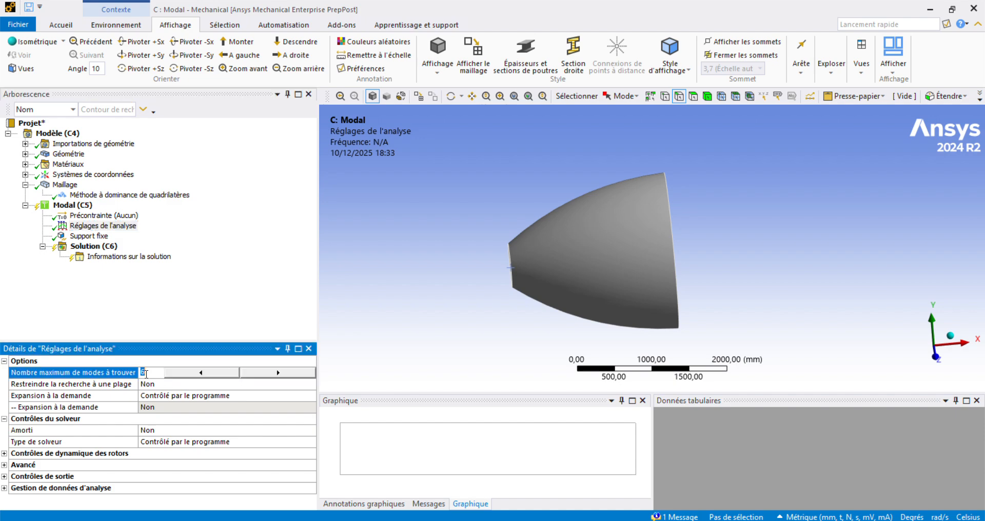
{"action": "type", "text": "20"}
{"action": "key", "text": "Return"}
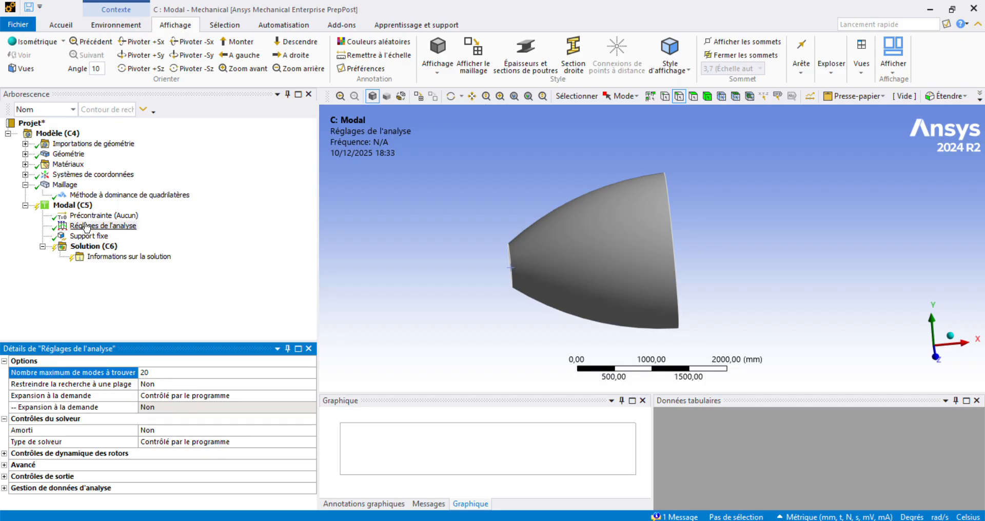
Step: Insert a total displacement result under Solution and solve the modal analysis
{"action": "left_click", "coordinate": [81, 247]}
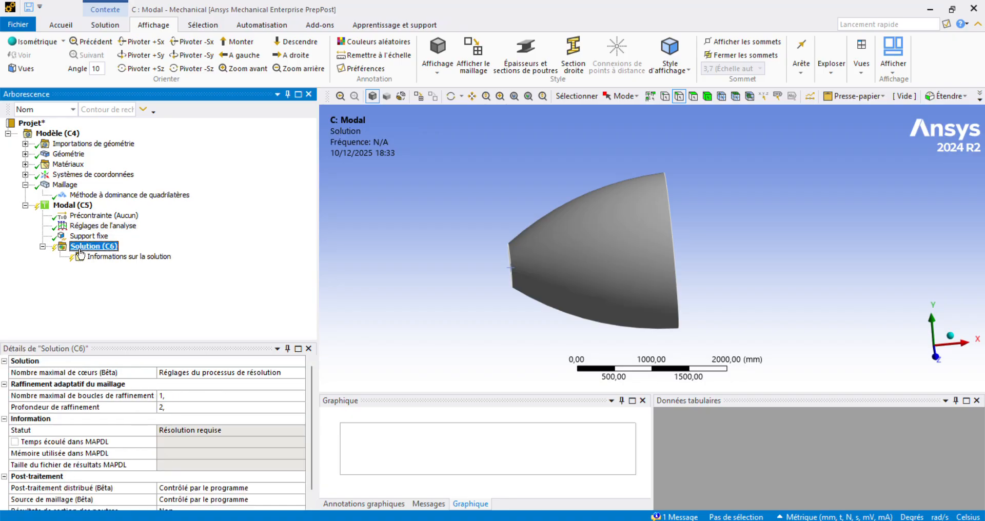
{"action": "right_click", "coordinate": [80, 253]}
{"action": "mouse_move", "coordinate": [123, 259]}
{"action": "mouse_move", "coordinate": [331, 259]}
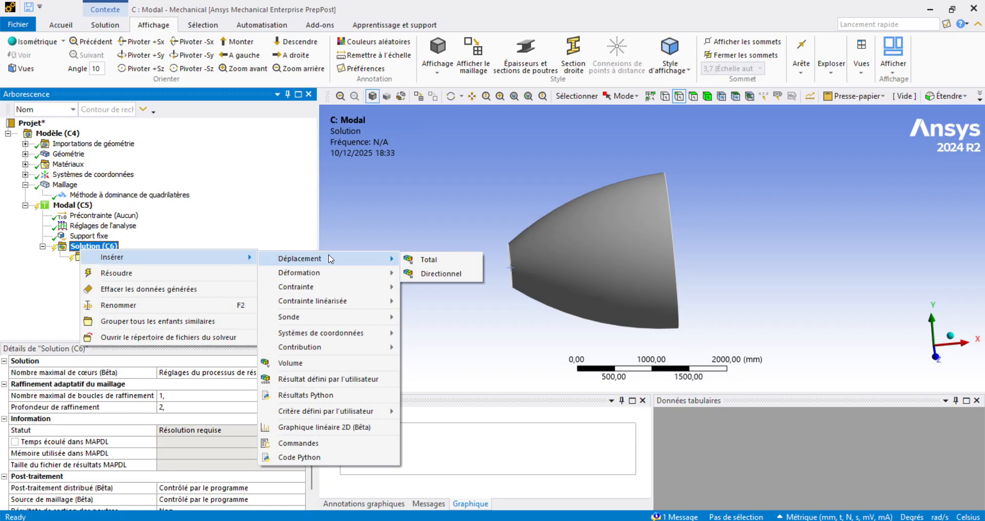
{"action": "left_click", "coordinate": [428, 260]}
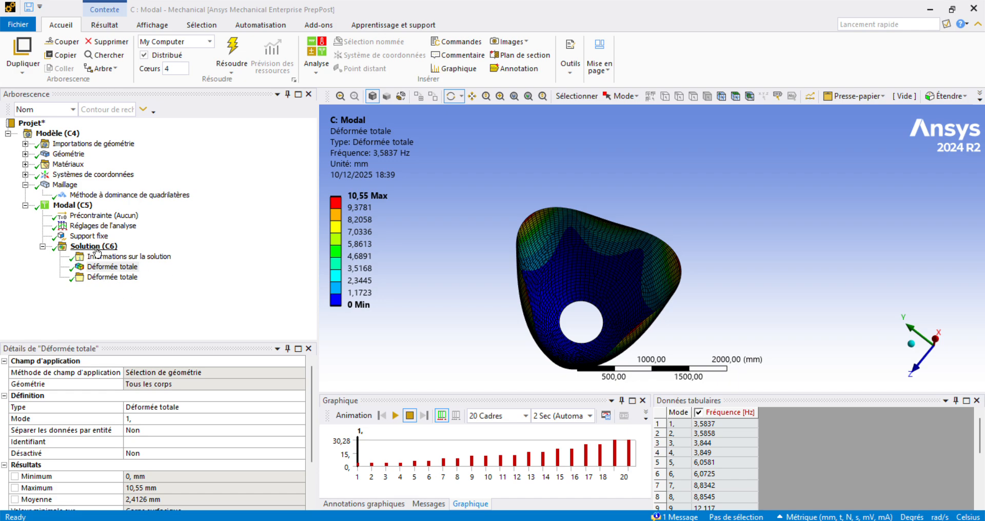
Step: Review the table of natural frequencies for the first Déformée totale result through mode 20
{"action": "left_click", "coordinate": [113, 268]}
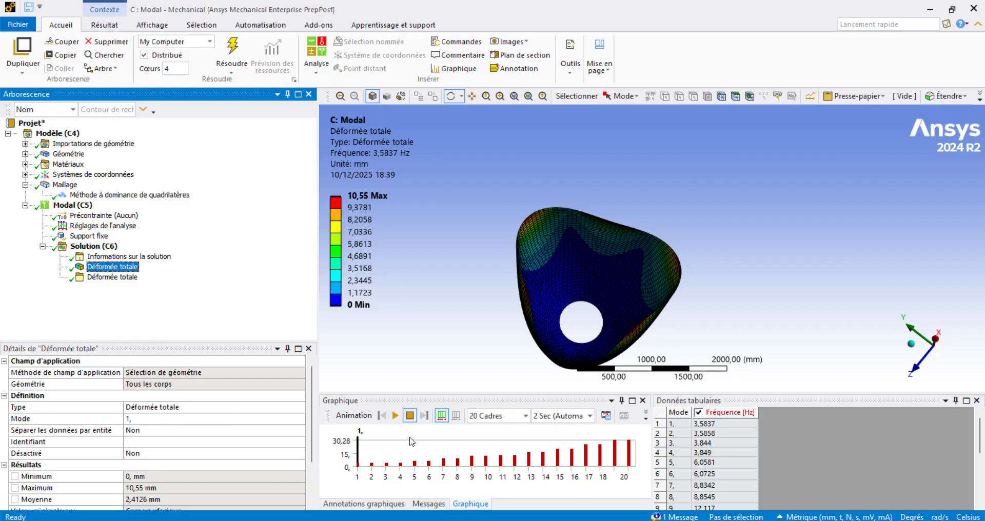
{"action": "scroll", "coordinate": [728, 467], "scroll_direction": "down", "scroll_amount": 4}
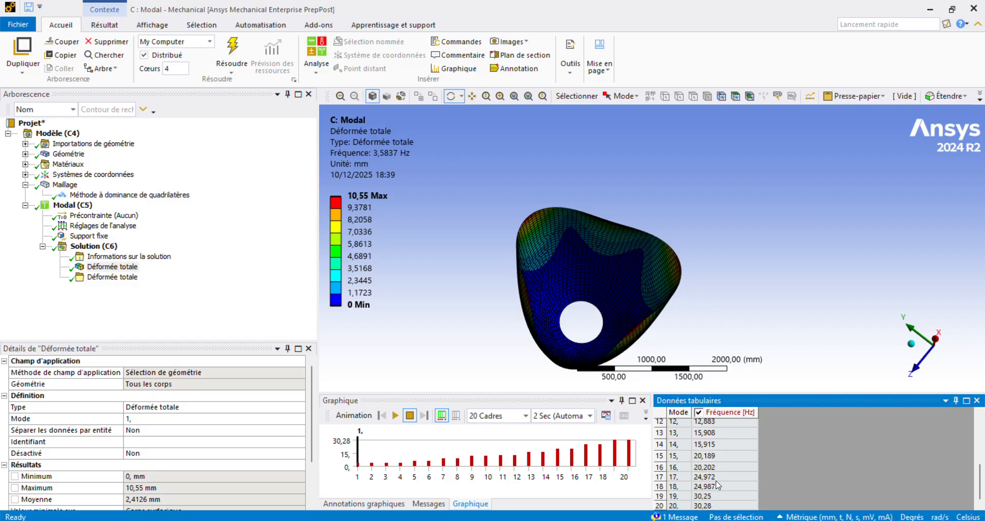
Step: Create results for all sets from the first Déformée totale result and solve the new result group
{"action": "scroll", "coordinate": [718, 486], "scroll_direction": "up", "scroll_amount": 4}
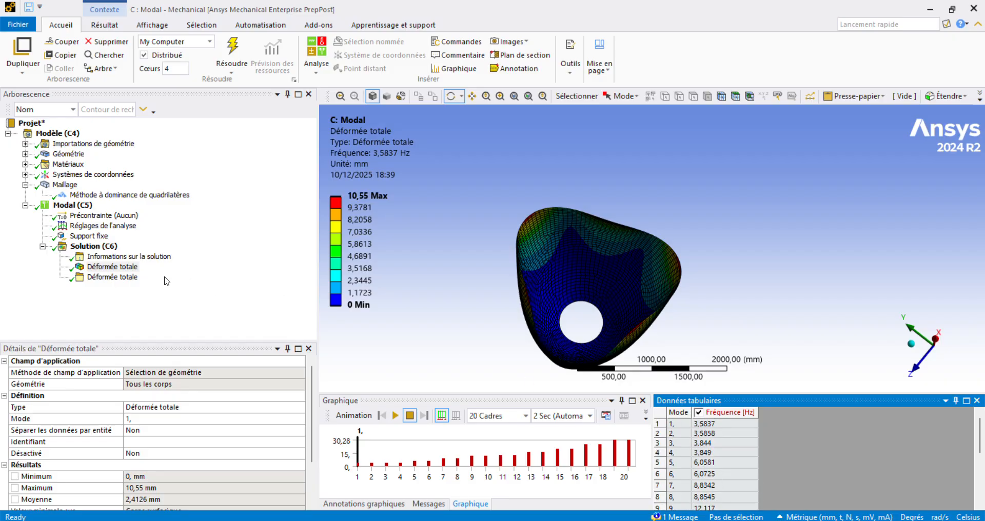
{"action": "left_click", "coordinate": [128, 268]}
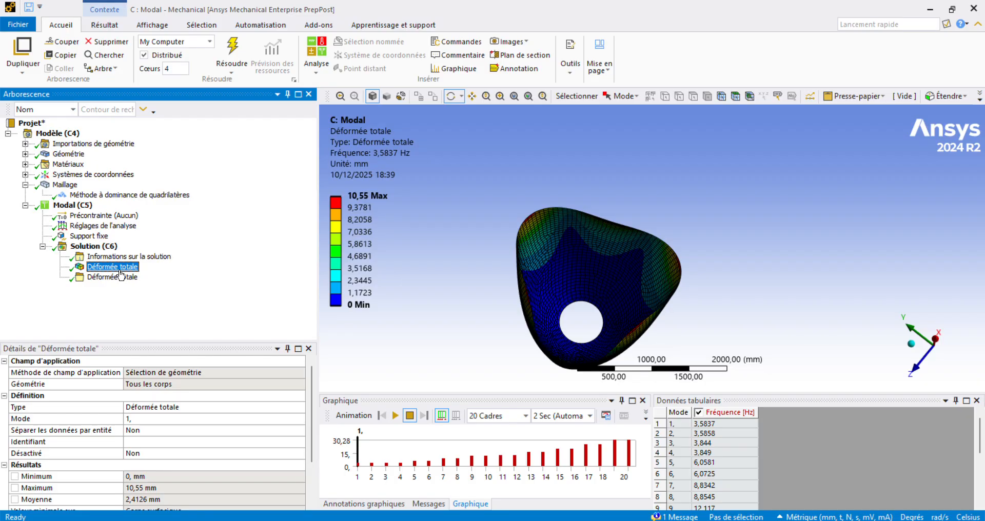
{"action": "right_click", "coordinate": [120, 270]}
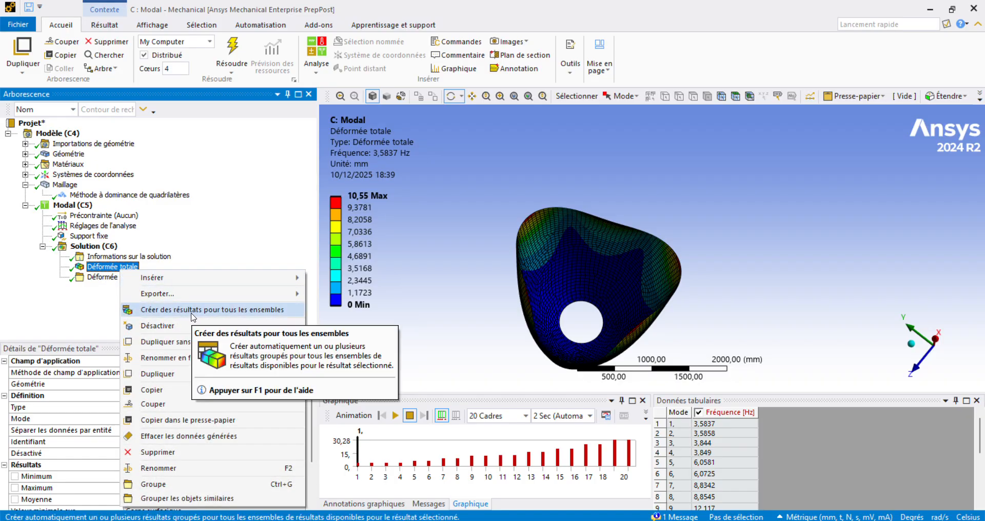
{"action": "left_click", "coordinate": [102, 296]}
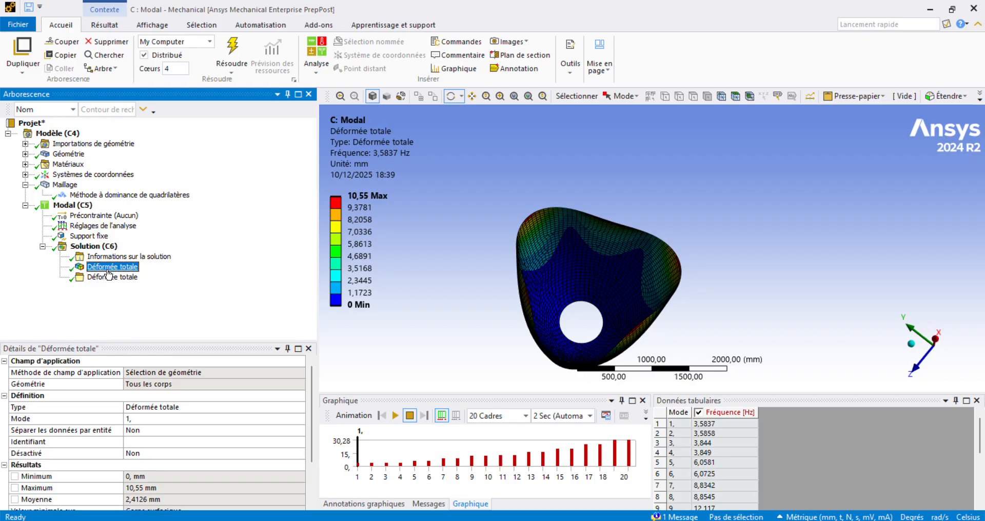
{"action": "right_click", "coordinate": [108, 274]}
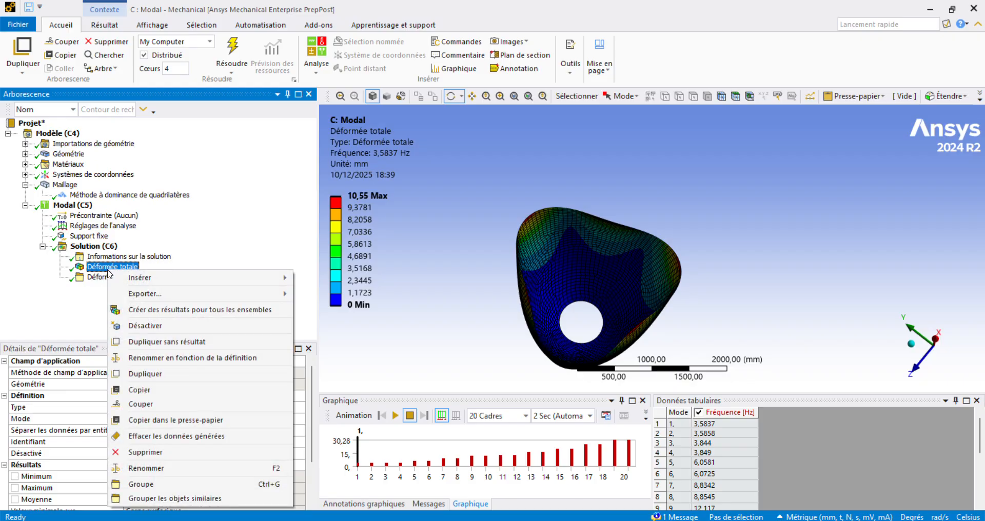
{"action": "left_click", "coordinate": [176, 311]}
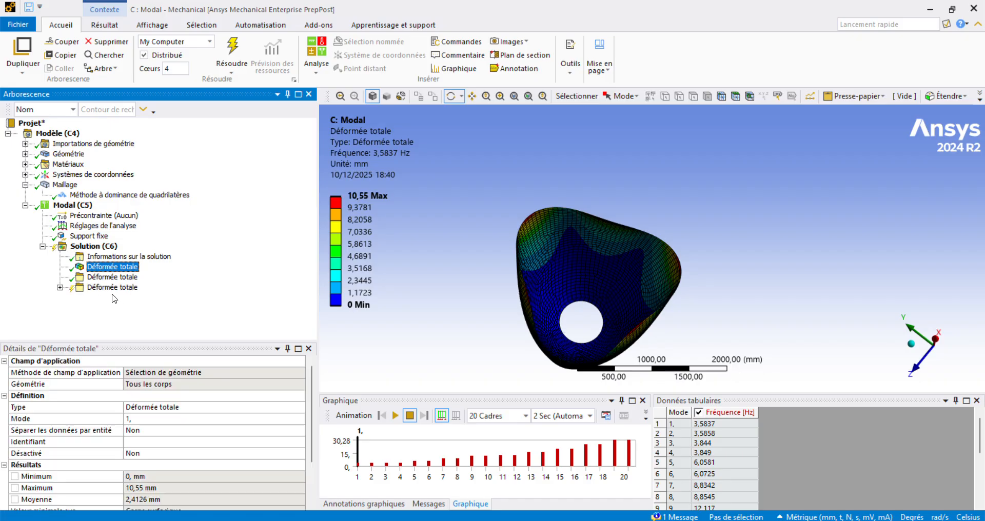
{"action": "left_click", "coordinate": [112, 288]}
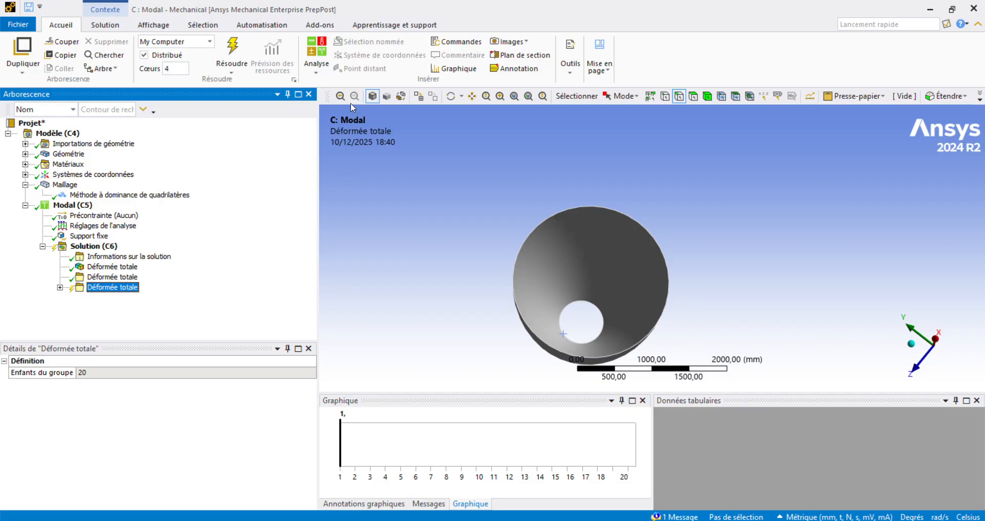
{"action": "left_click", "coordinate": [231, 47]}
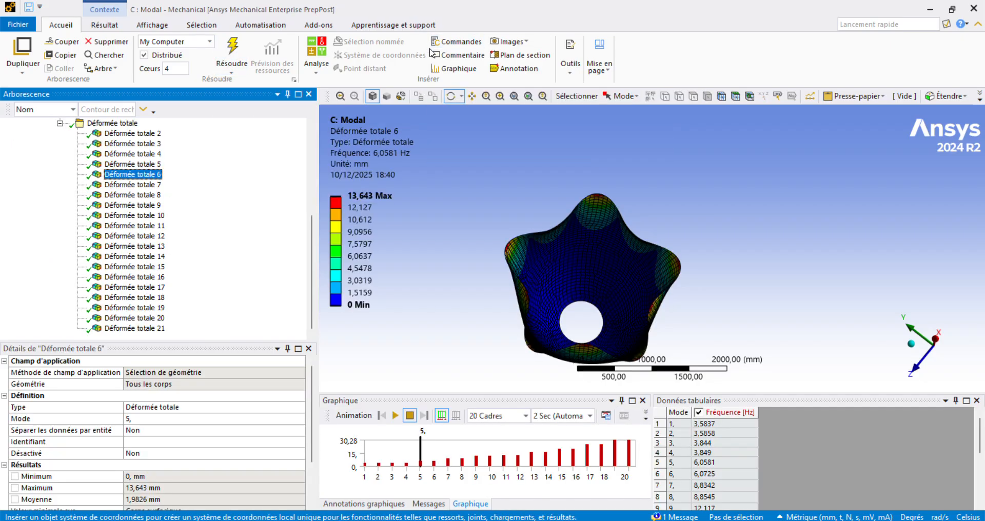
Step: Examine the Déformée totale 2 mode shape from another angle and check its table of frequencies through mode 20
{"action": "scroll", "coordinate": [123, 195], "scroll_direction": "up", "scroll_amount": 2}
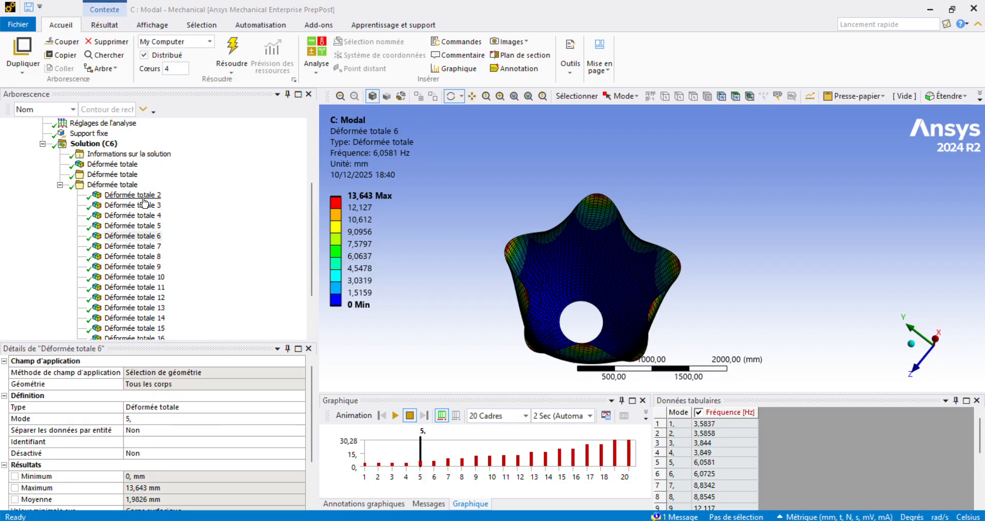
{"action": "left_click", "coordinate": [145, 198]}
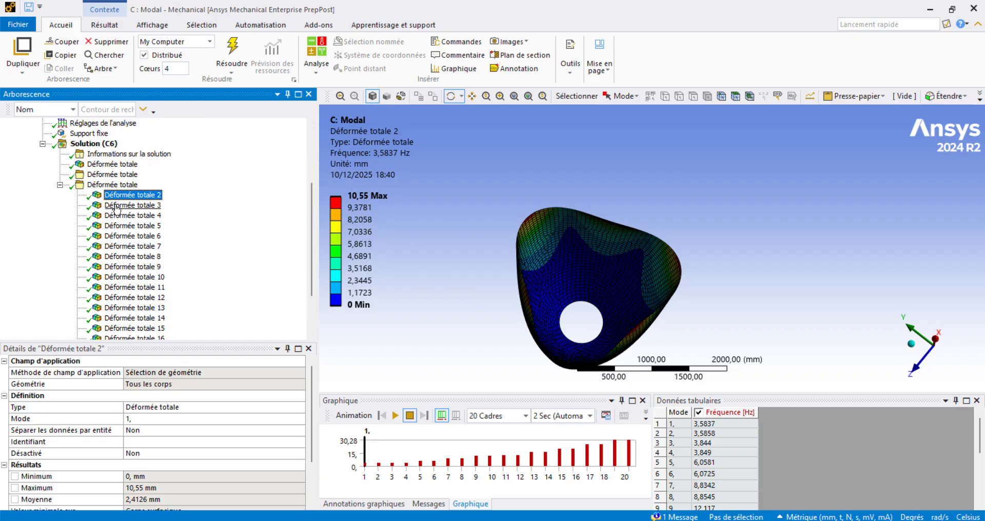
{"action": "left_click", "coordinate": [720, 426]}
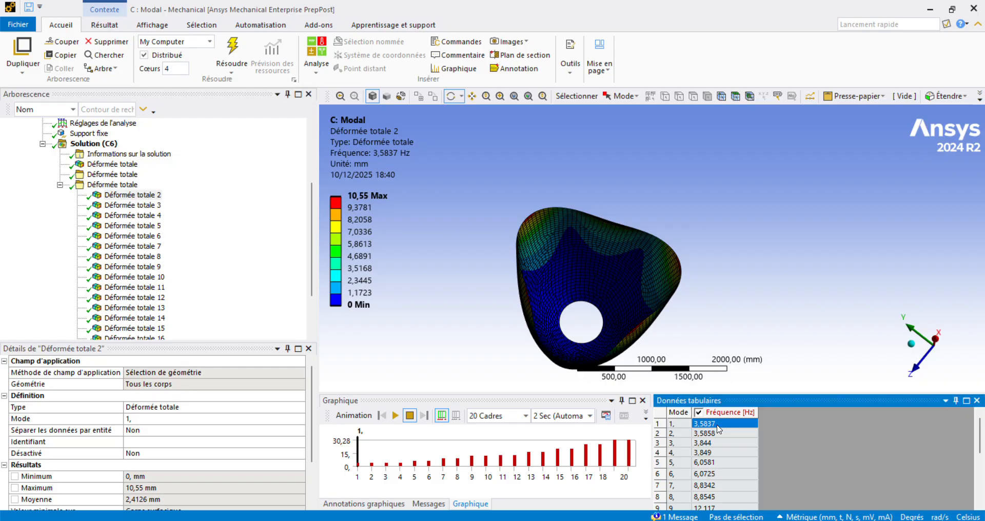
{"action": "scroll", "coordinate": [720, 429], "scroll_direction": "down", "scroll_amount": 2}
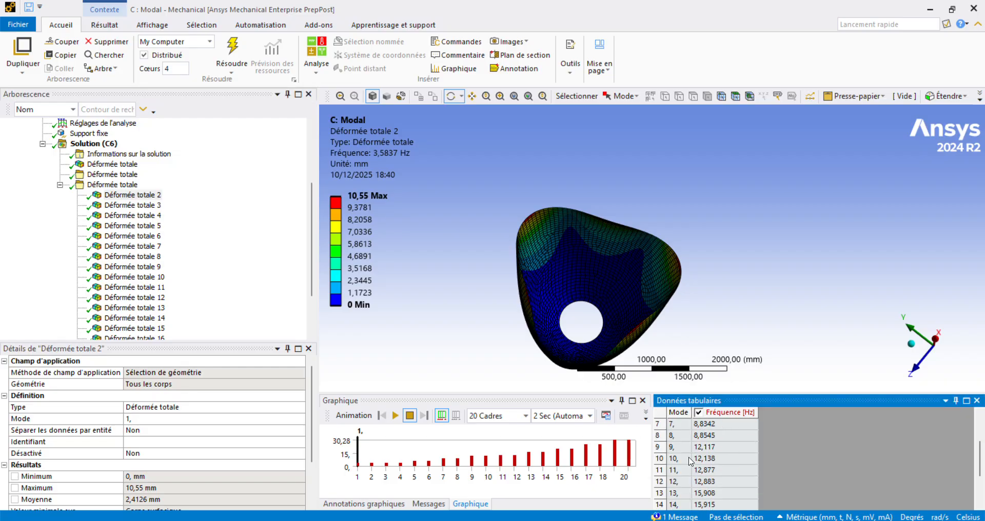
{"action": "scroll", "coordinate": [691, 460], "scroll_direction": "up", "scroll_amount": 2}
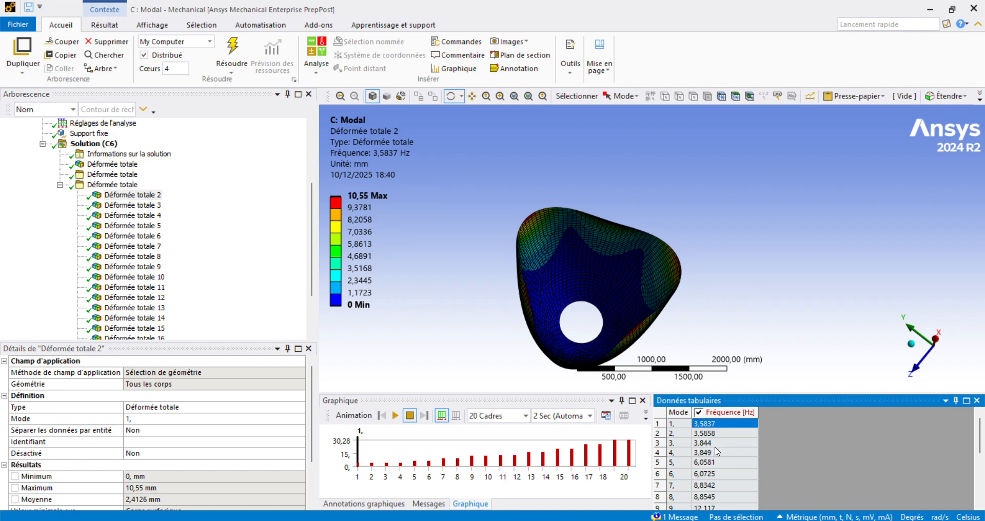
{"action": "scroll", "coordinate": [714, 493], "scroll_direction": "down", "scroll_amount": 4}
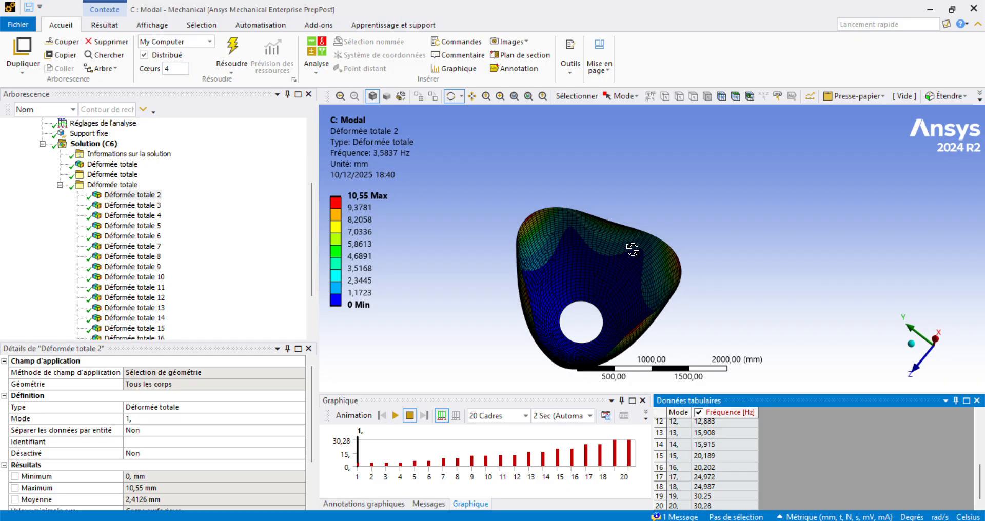
{"action": "left_click_drag", "start_coordinate": [633, 249], "coordinate": [588, 228]}
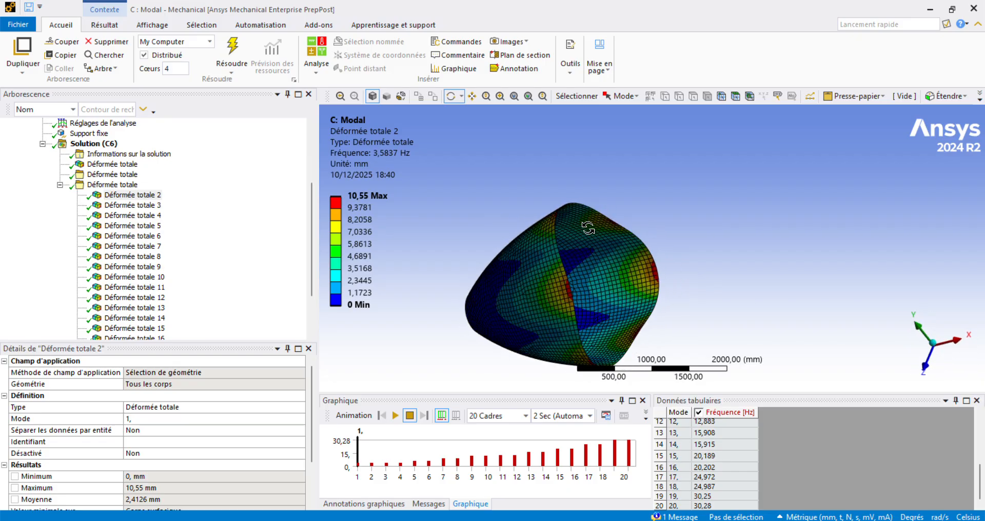
{"action": "left_click", "coordinate": [706, 443]}
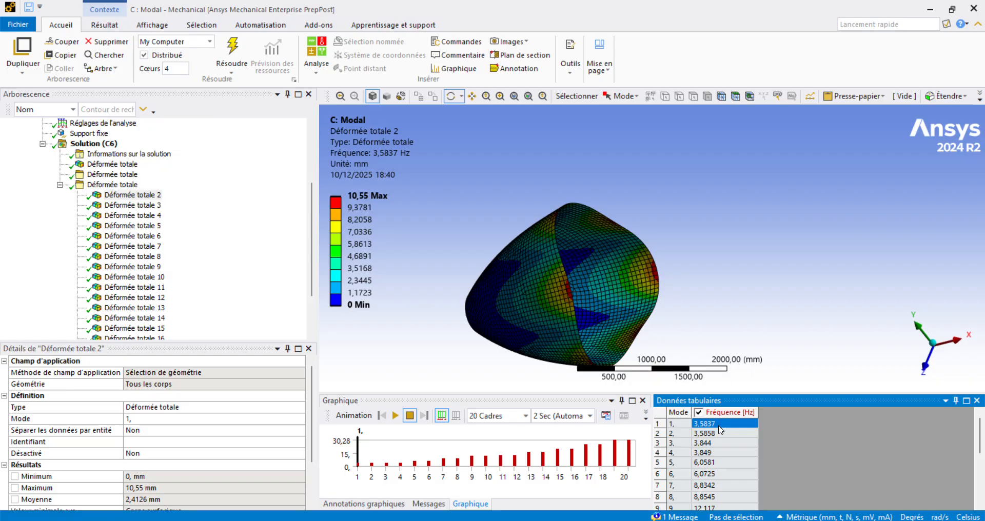
Step: Compare the mode shapes of the grouped results from Déformée totale 2 through Déformée totale 10
{"action": "left_click", "coordinate": [135, 194]}
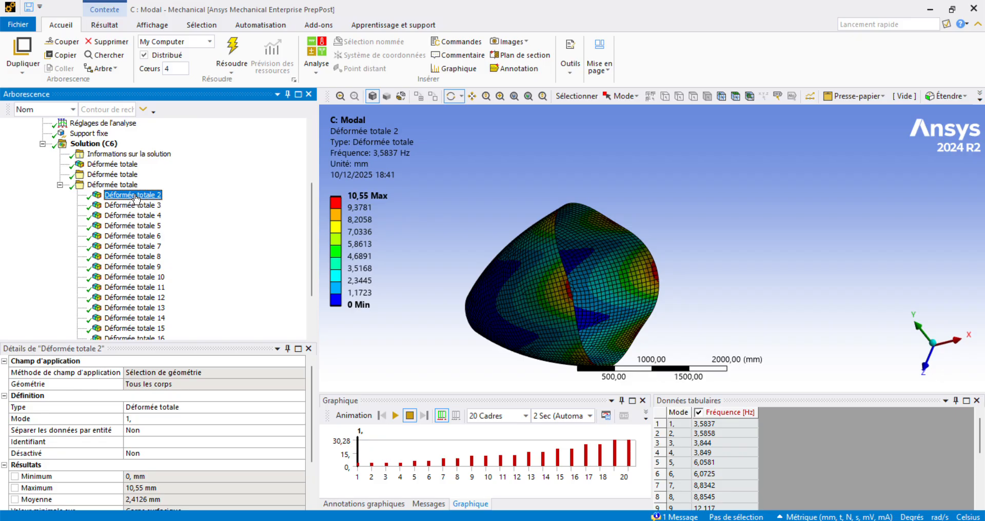
{"action": "left_click", "coordinate": [135, 205]}
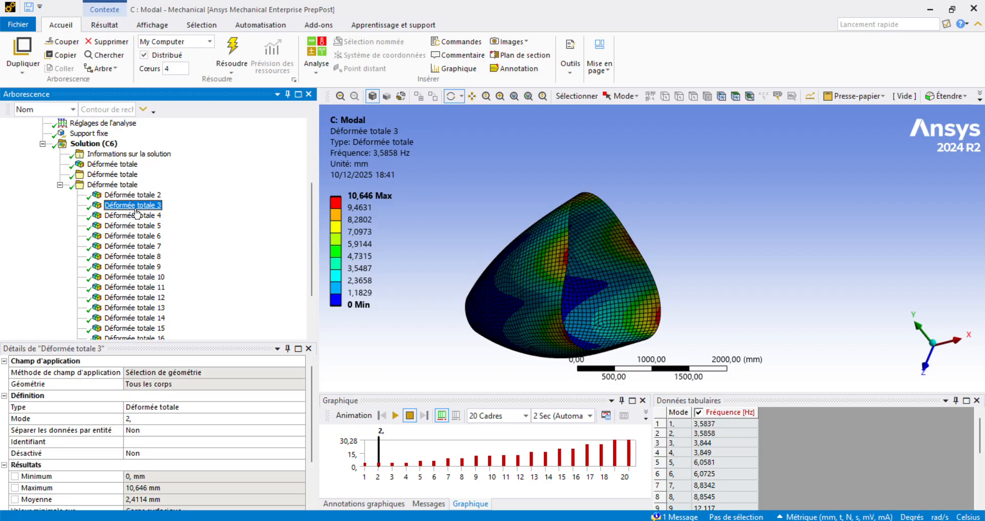
{"action": "left_click", "coordinate": [136, 216]}
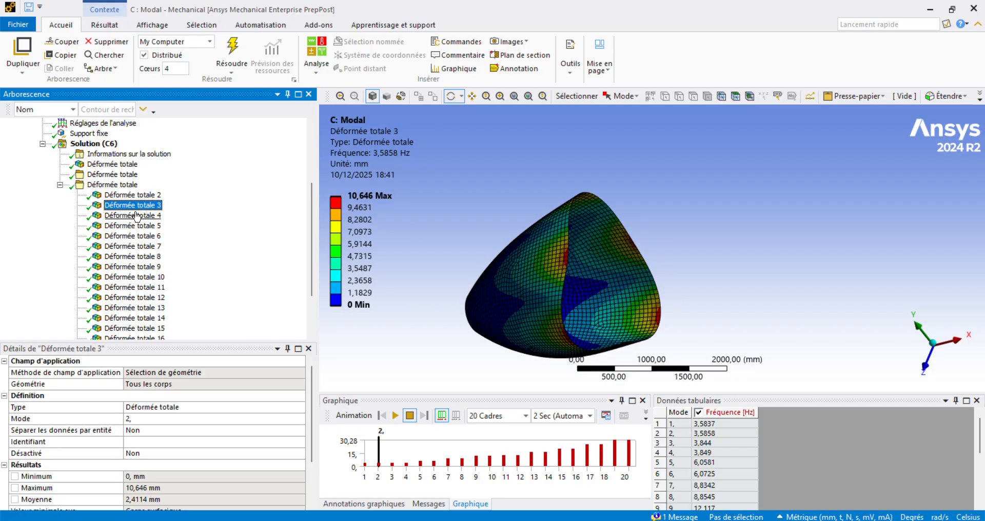
{"action": "left_click", "coordinate": [150, 236]}
{"action": "left_click", "coordinate": [149, 246]}
{"action": "left_click", "coordinate": [147, 277]}
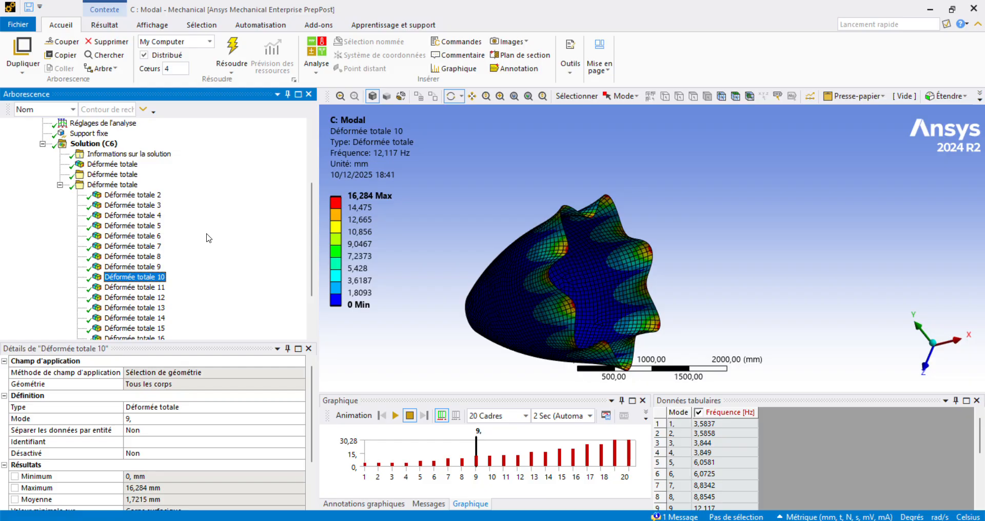
{"action": "middle_click_drag", "start_coordinate": [487, 208], "coordinate": [575, 158], "text": "ctrl"}
{"action": "left_click_drag", "start_coordinate": [535, 191], "coordinate": [636, 186]}
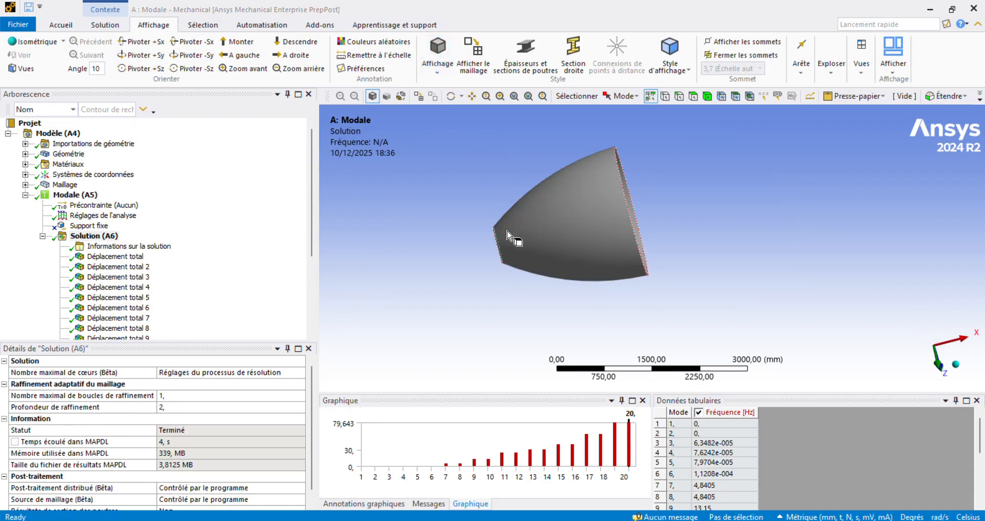
Step: Examine the mode shapes of the A : Modale analysis, including Déplacement total, Déplacement total 5, 13 and 15
{"action": "middle_click_drag", "start_coordinate": [474, 190], "coordinate": [429, 242]}
{"action": "left_click", "coordinate": [131, 257]}
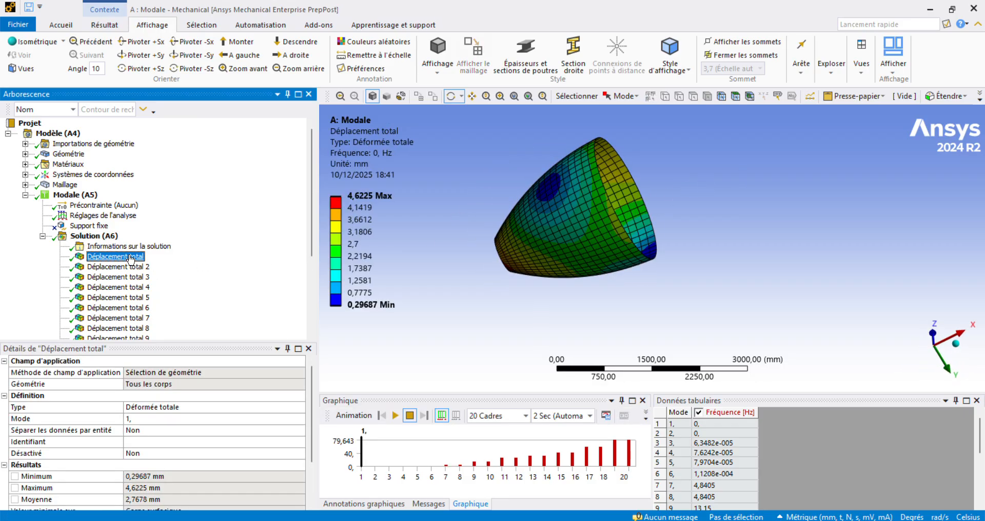
{"action": "middle_click_drag", "start_coordinate": [457, 281], "coordinate": [434, 286]}
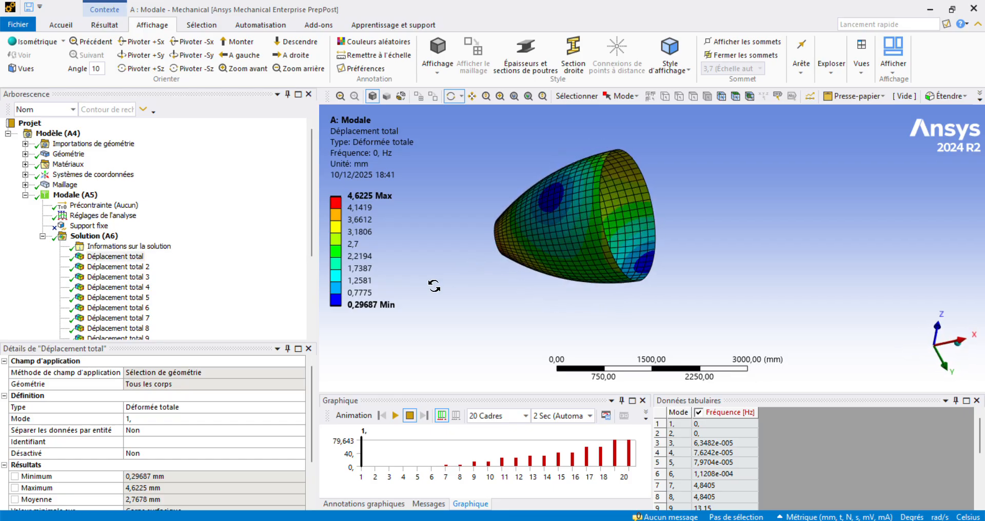
{"action": "left_click", "coordinate": [146, 301]}
{"action": "middle_click_drag", "start_coordinate": [494, 249], "coordinate": [409, 226]}
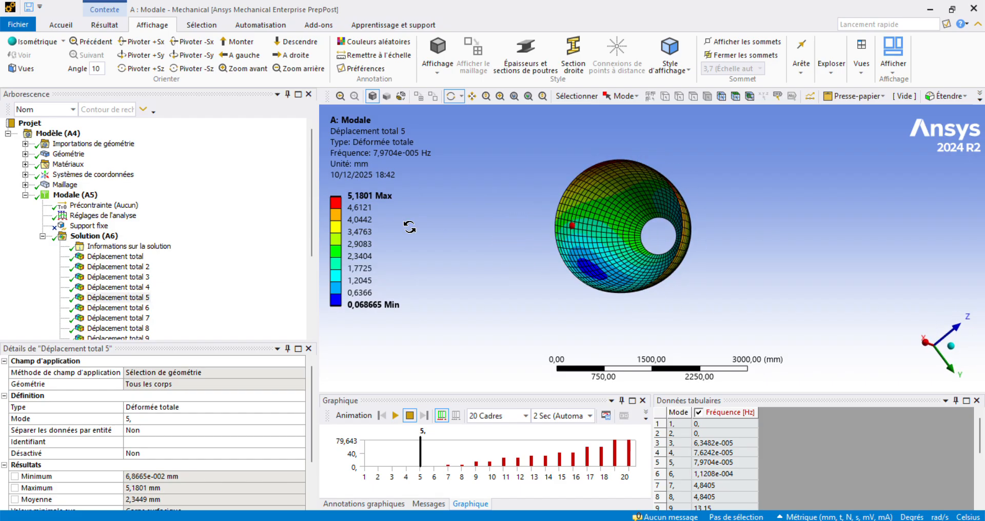
{"action": "scroll", "coordinate": [127, 277], "scroll_direction": "down", "scroll_amount": 3}
{"action": "left_click", "coordinate": [127, 268]}
{"action": "left_click", "coordinate": [125, 288]}
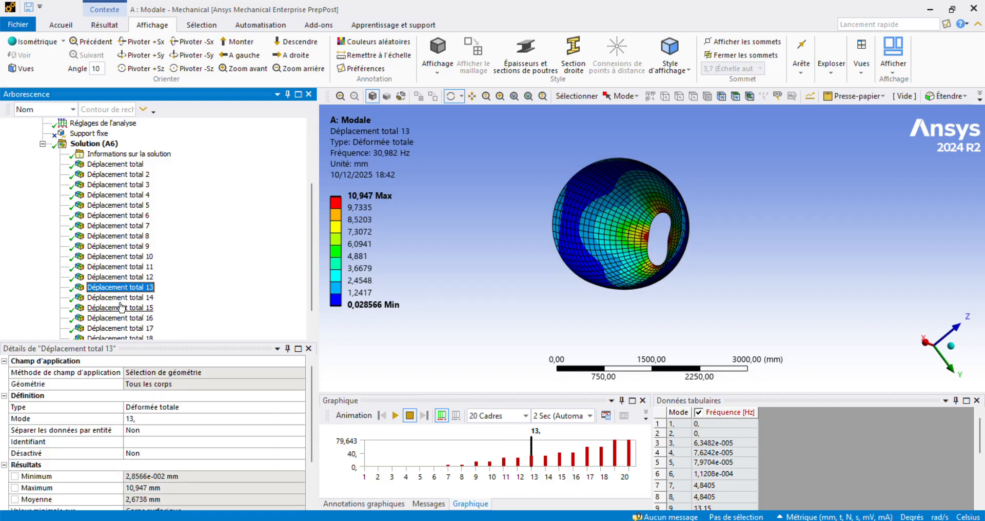
{"action": "left_click", "coordinate": [127, 308]}
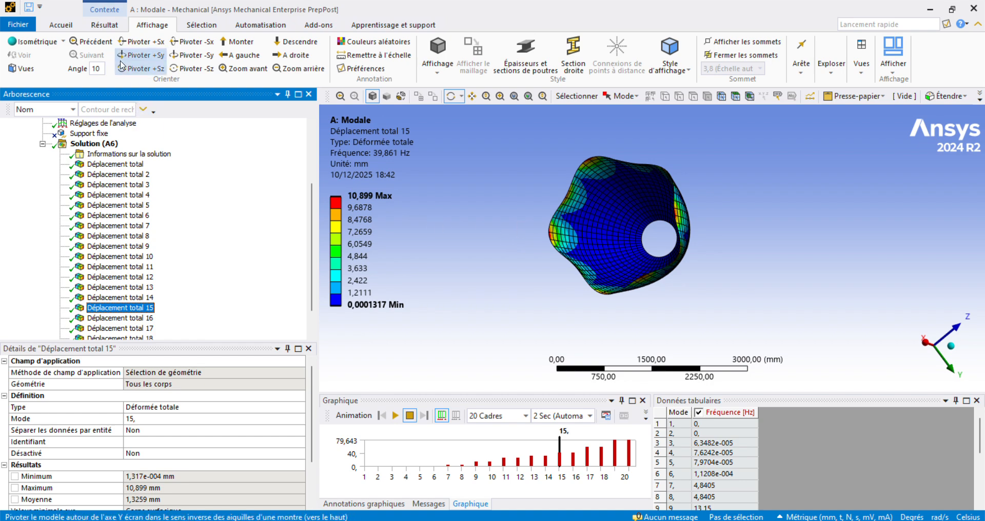
Step: Check the deformation scale factor options for Déplacement total 15 and inspect its mode shape from the side
{"action": "left_click", "coordinate": [105, 25]}
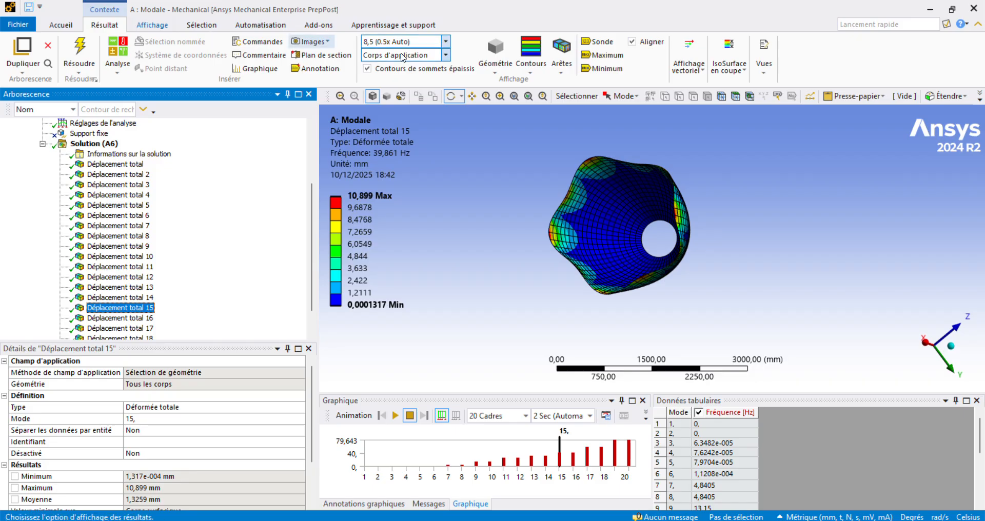
{"action": "left_click", "coordinate": [446, 46]}
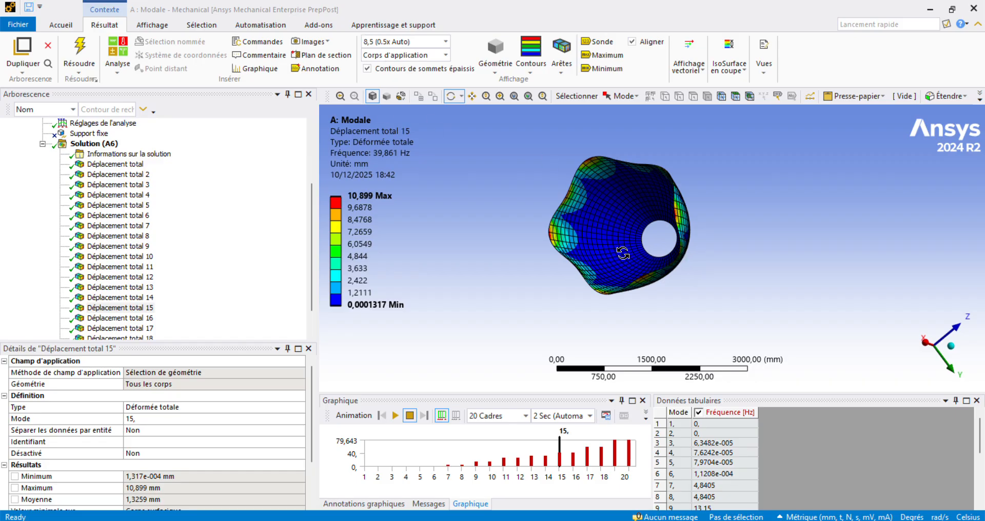
{"action": "left_click_drag", "start_coordinate": [630, 213], "coordinate": [758, 207]}
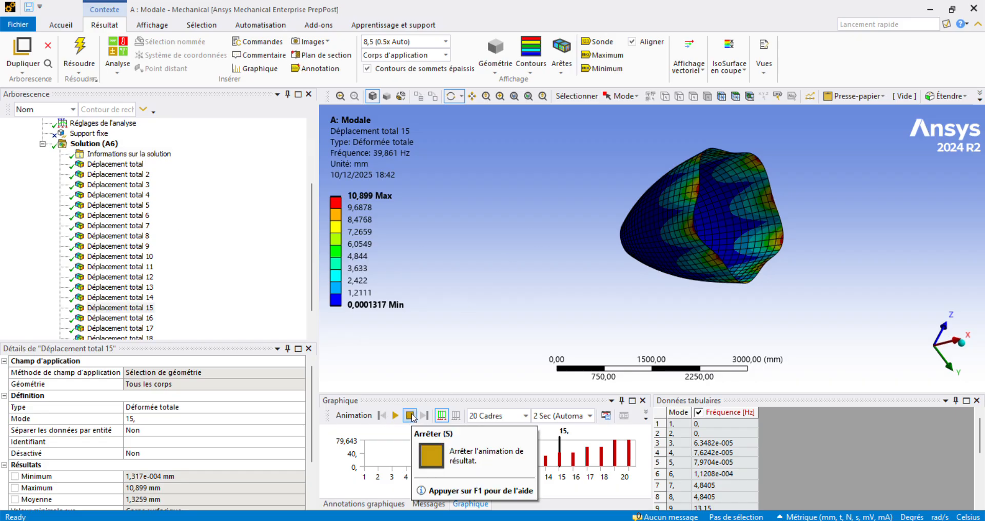
{"action": "left_click_drag", "start_coordinate": [765, 256], "coordinate": [720, 229]}
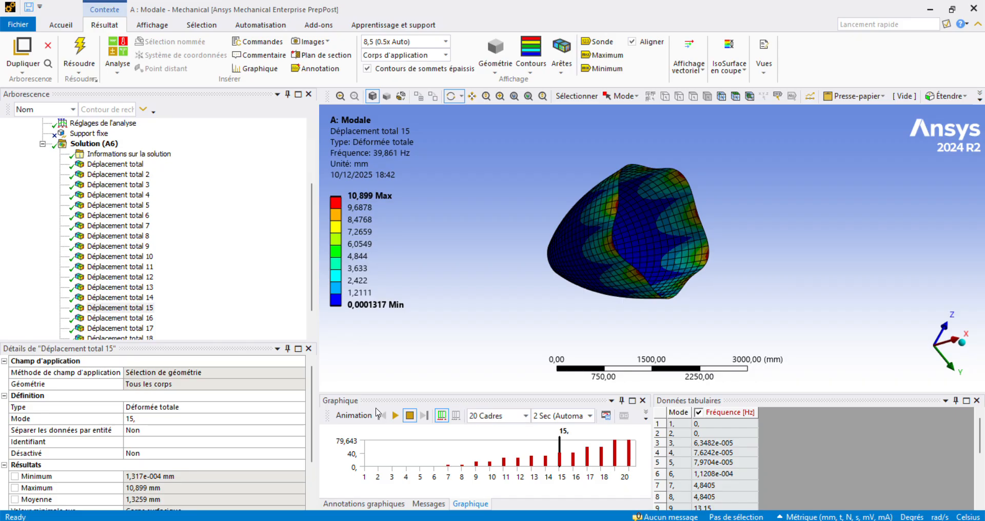
Step: Play the animation of Déplacement total 15, view it from the small end and check the available animation durations
{"action": "left_click", "coordinate": [396, 416]}
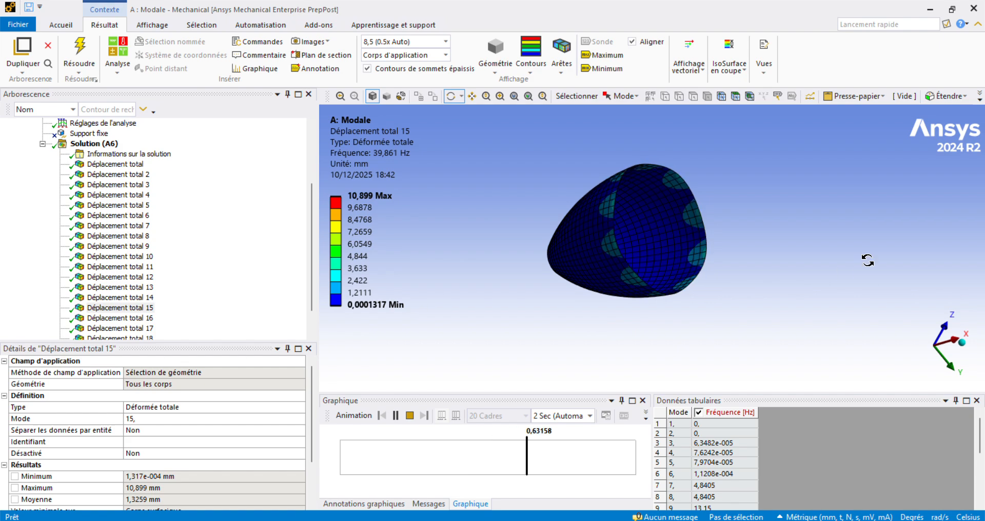
{"action": "left_click_drag", "start_coordinate": [799, 238], "coordinate": [743, 246]}
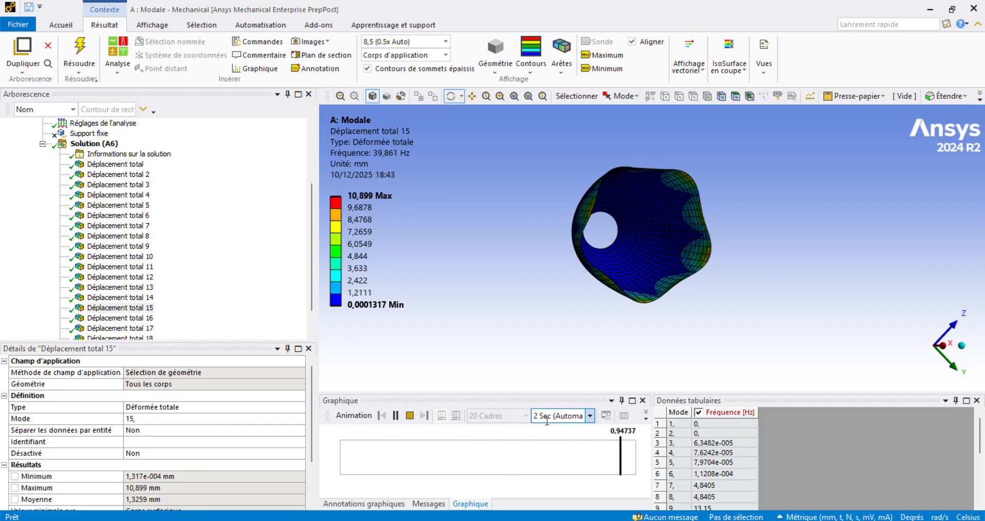
{"action": "left_click", "coordinate": [547, 421]}
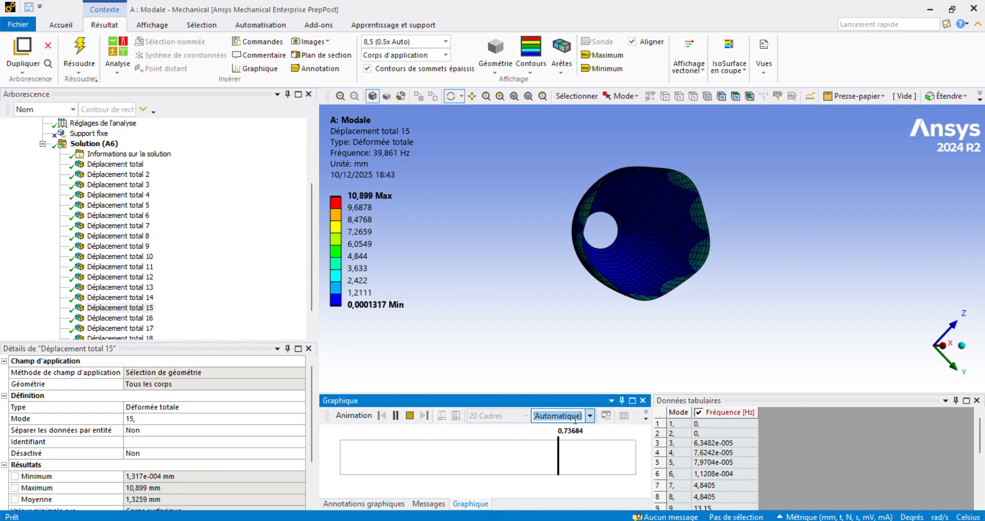
{"action": "left_click", "coordinate": [591, 416]}
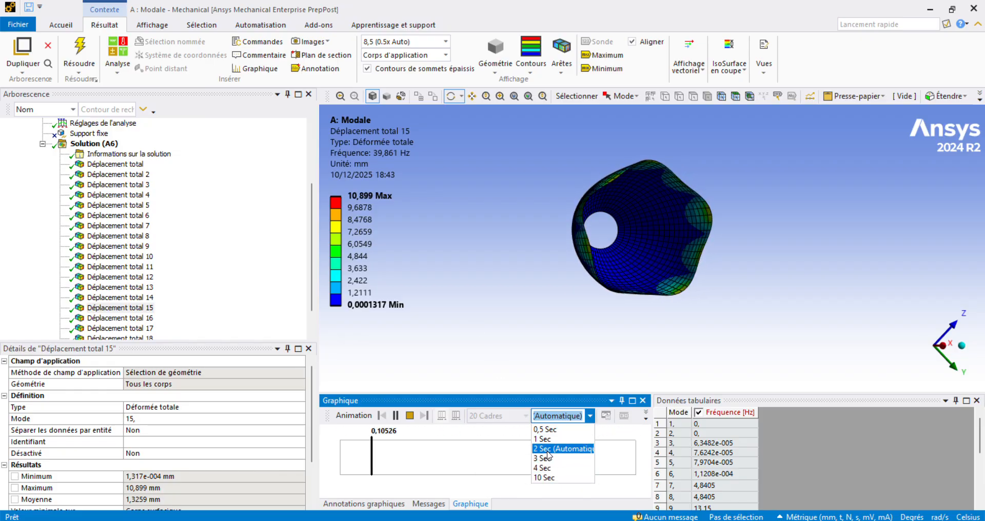
{"action": "left_click", "coordinate": [453, 342]}
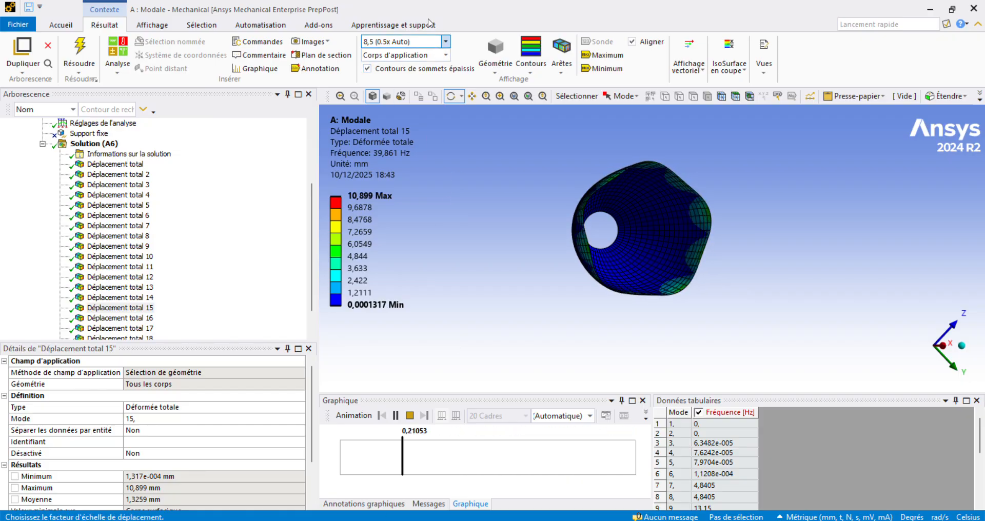
Step: Show the Déplacement total 15 contours without the element mesh by setting the edge display to Sans contour
{"action": "left_click_drag", "start_coordinate": [453, 342], "coordinate": [622, 253]}
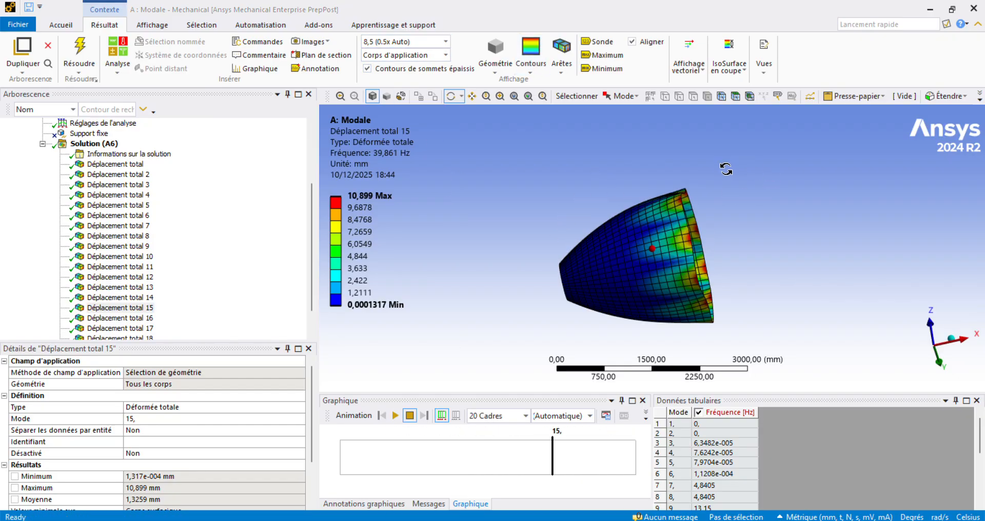
{"action": "left_click", "coordinate": [537, 63]}
{"action": "left_click", "coordinate": [554, 68]}
{"action": "left_click", "coordinate": [537, 67]}
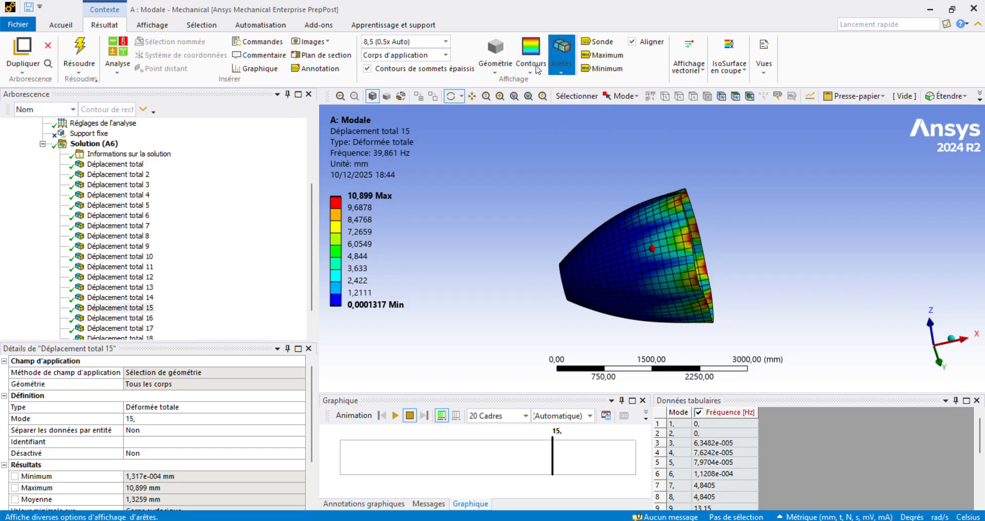
{"action": "left_click", "coordinate": [570, 67]}
{"action": "left_click", "coordinate": [580, 190]}
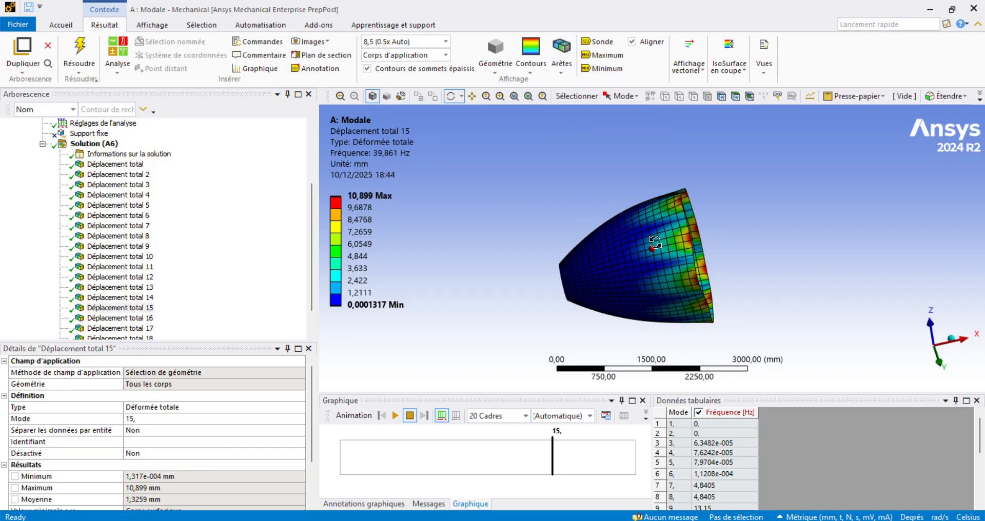
{"action": "left_click_drag", "start_coordinate": [655, 243], "coordinate": [628, 226]}
{"action": "middle_click_drag", "start_coordinate": [662, 253], "coordinate": [648, 238]}
{"action": "scroll", "coordinate": [655, 248], "scroll_direction": "up", "scroll_amount": 5}
{"action": "scroll", "coordinate": [605, 226], "scroll_direction": "down", "scroll_amount": 4}
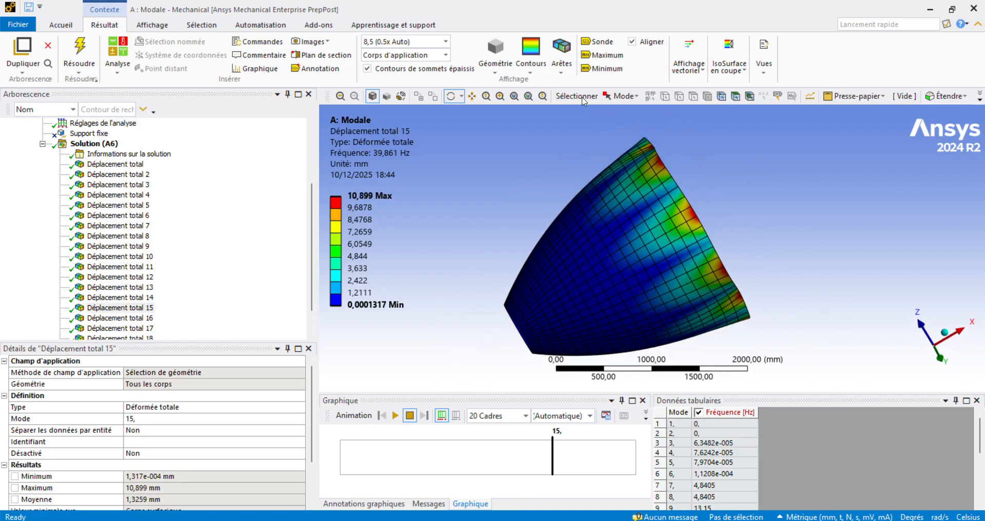
{"action": "left_click", "coordinate": [562, 67]}
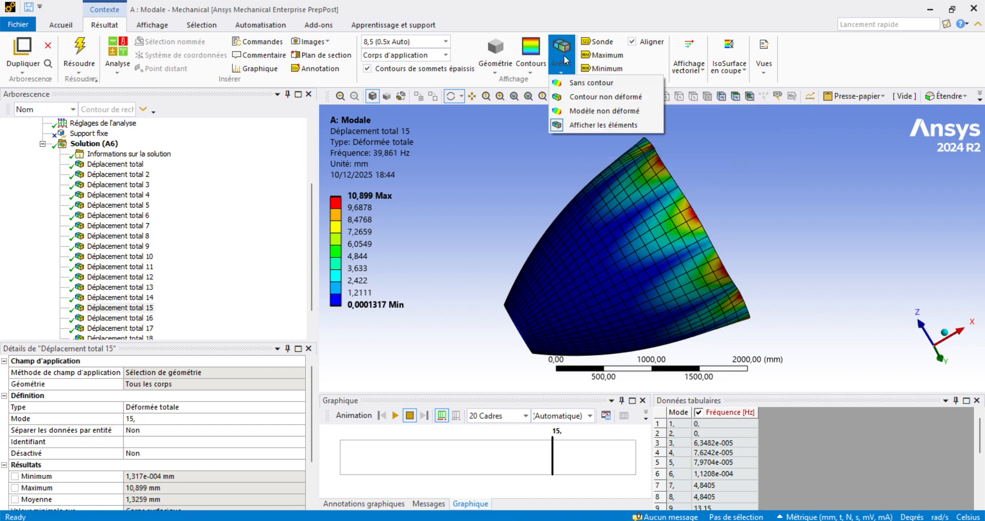
{"action": "left_click", "coordinate": [591, 87]}
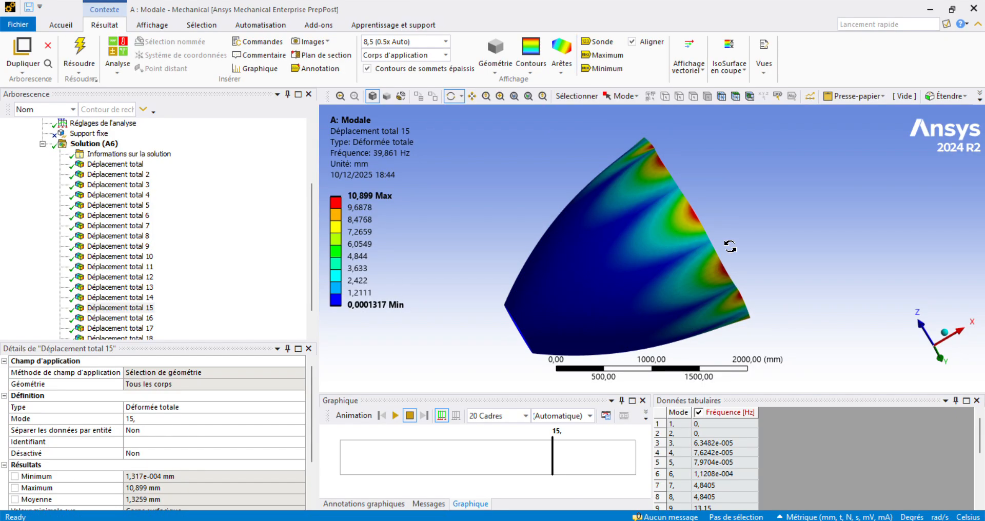
Step: Place six Sonde annotations on Déplacement total 15, spread from the small end to the high-displacement lobes at the large rim
{"action": "left_click_drag", "start_coordinate": [713, 272], "coordinate": [662, 125]}
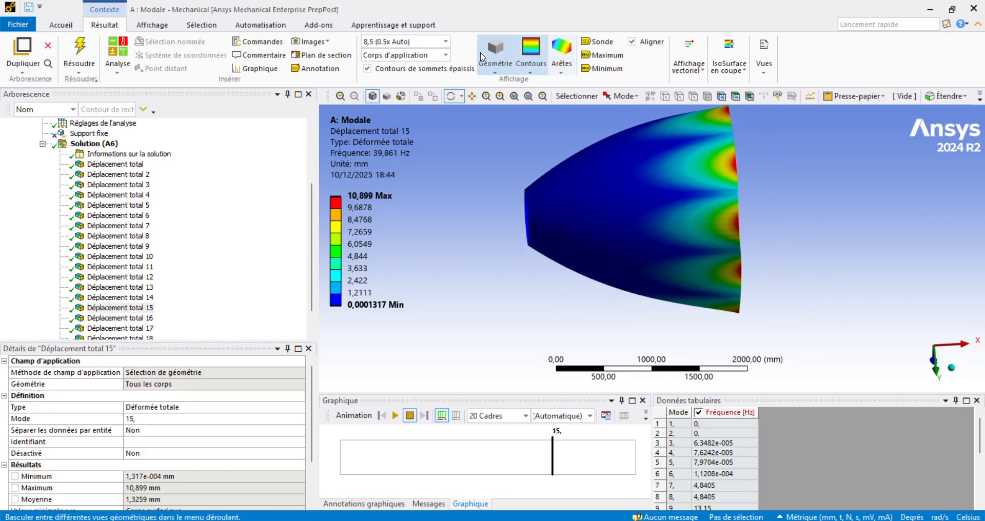
{"action": "left_click", "coordinate": [600, 43]}
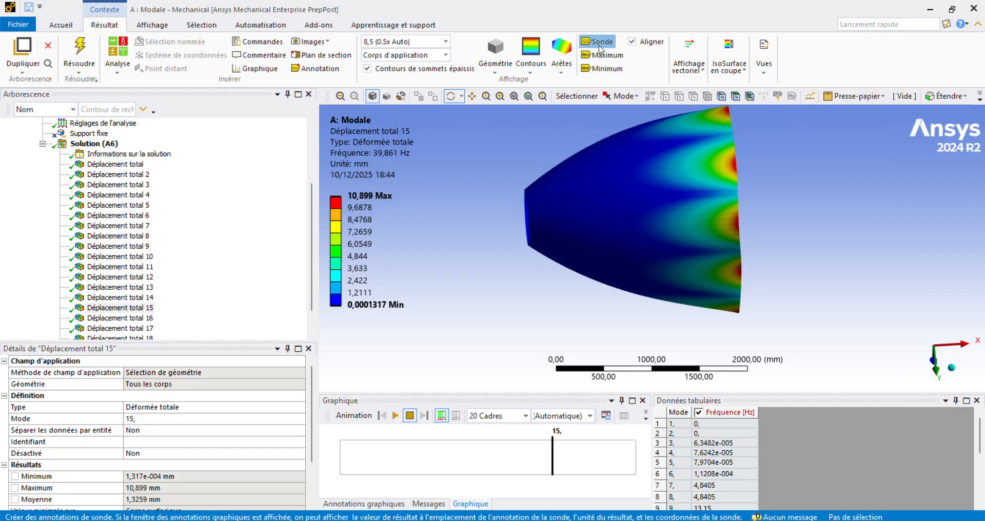
{"action": "left_click", "coordinate": [710, 181]}
{"action": "left_click", "coordinate": [663, 174]}
{"action": "left_click", "coordinate": [593, 195]}
{"action": "left_click", "coordinate": [673, 224]}
{"action": "left_click", "coordinate": [711, 253]}
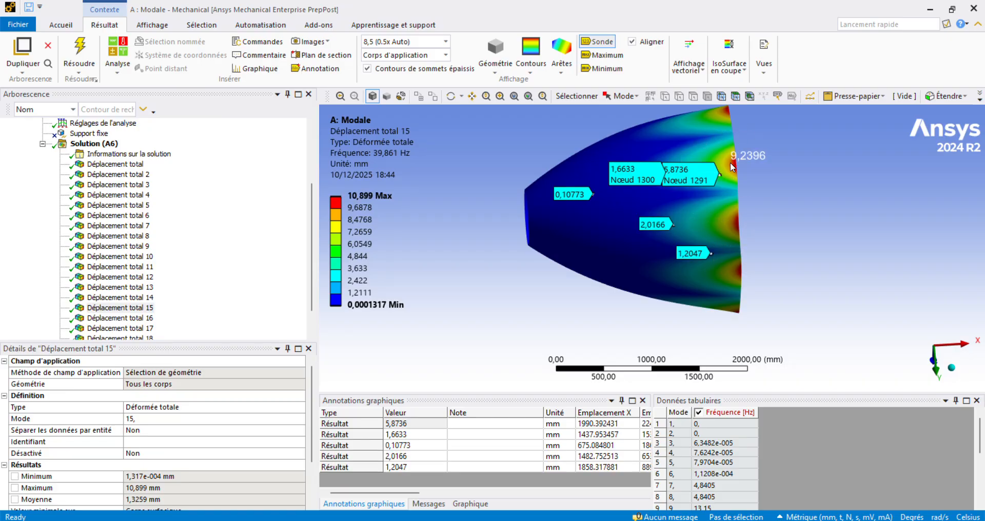
{"action": "middle_click_drag", "start_coordinate": [680, 145], "coordinate": [679, 217]}
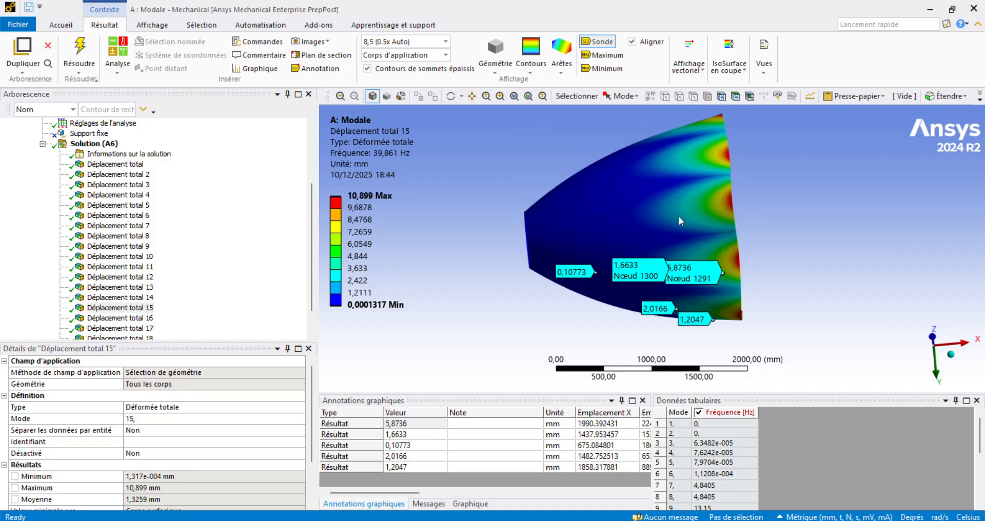
{"action": "left_click", "coordinate": [723, 155]}
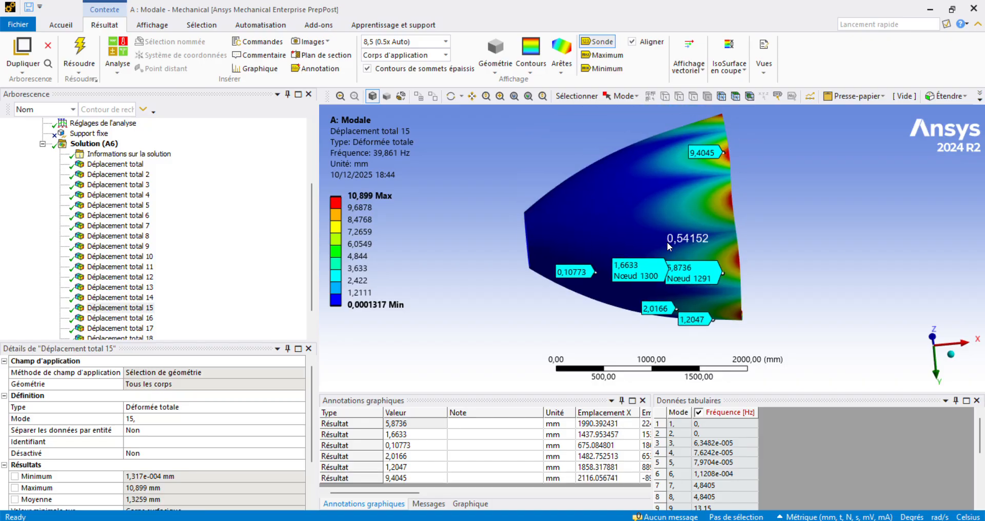
Step: Highlight the last probe in the graphic annotations list and inspect its location on the mode shape from the shell's open ends
{"action": "left_click", "coordinate": [393, 480]}
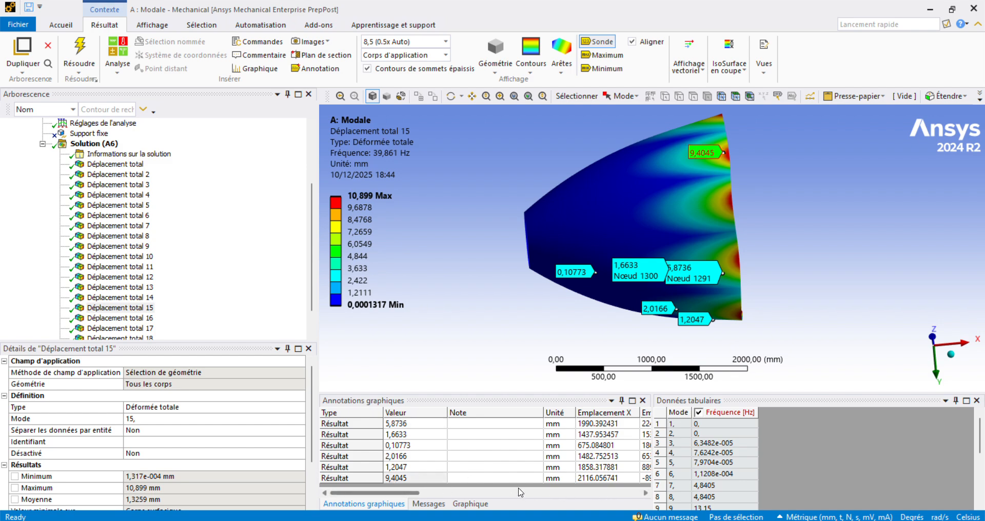
{"action": "left_click", "coordinate": [634, 487]}
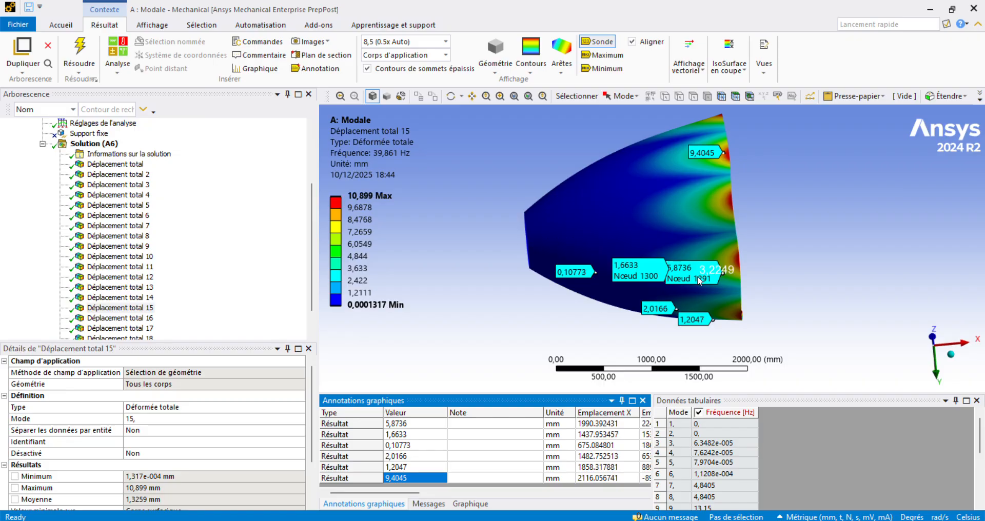
{"action": "middle_click_drag", "start_coordinate": [786, 213], "coordinate": [598, 222]}
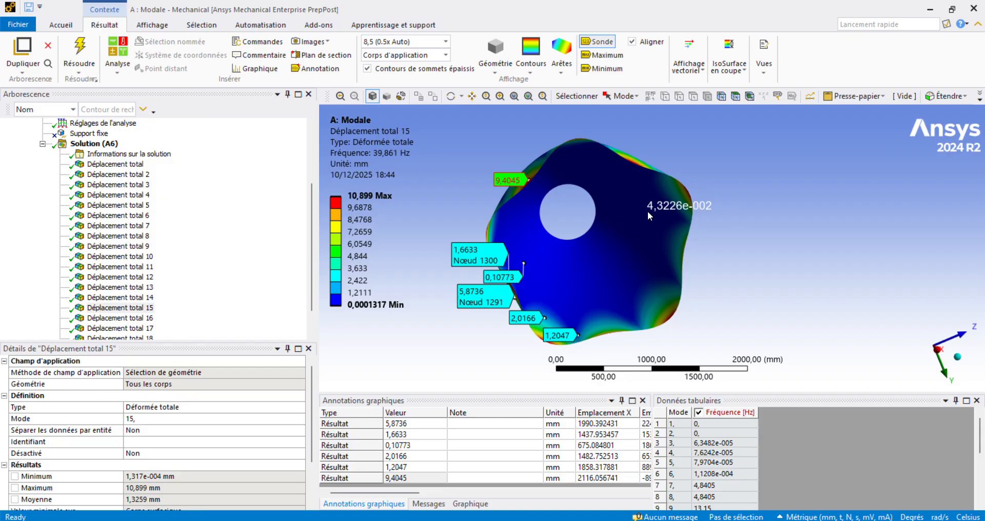
{"action": "middle_click_drag", "start_coordinate": [544, 136], "coordinate": [608, 133]}
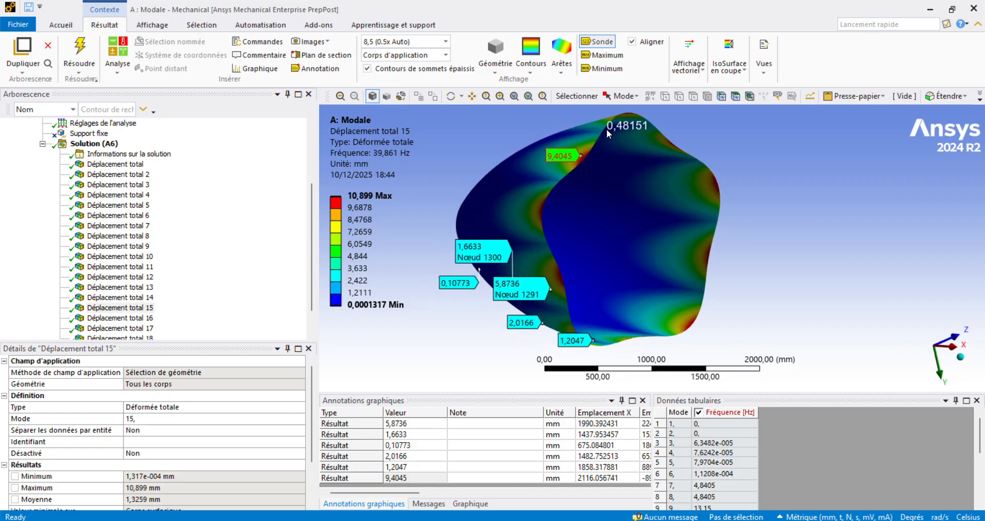